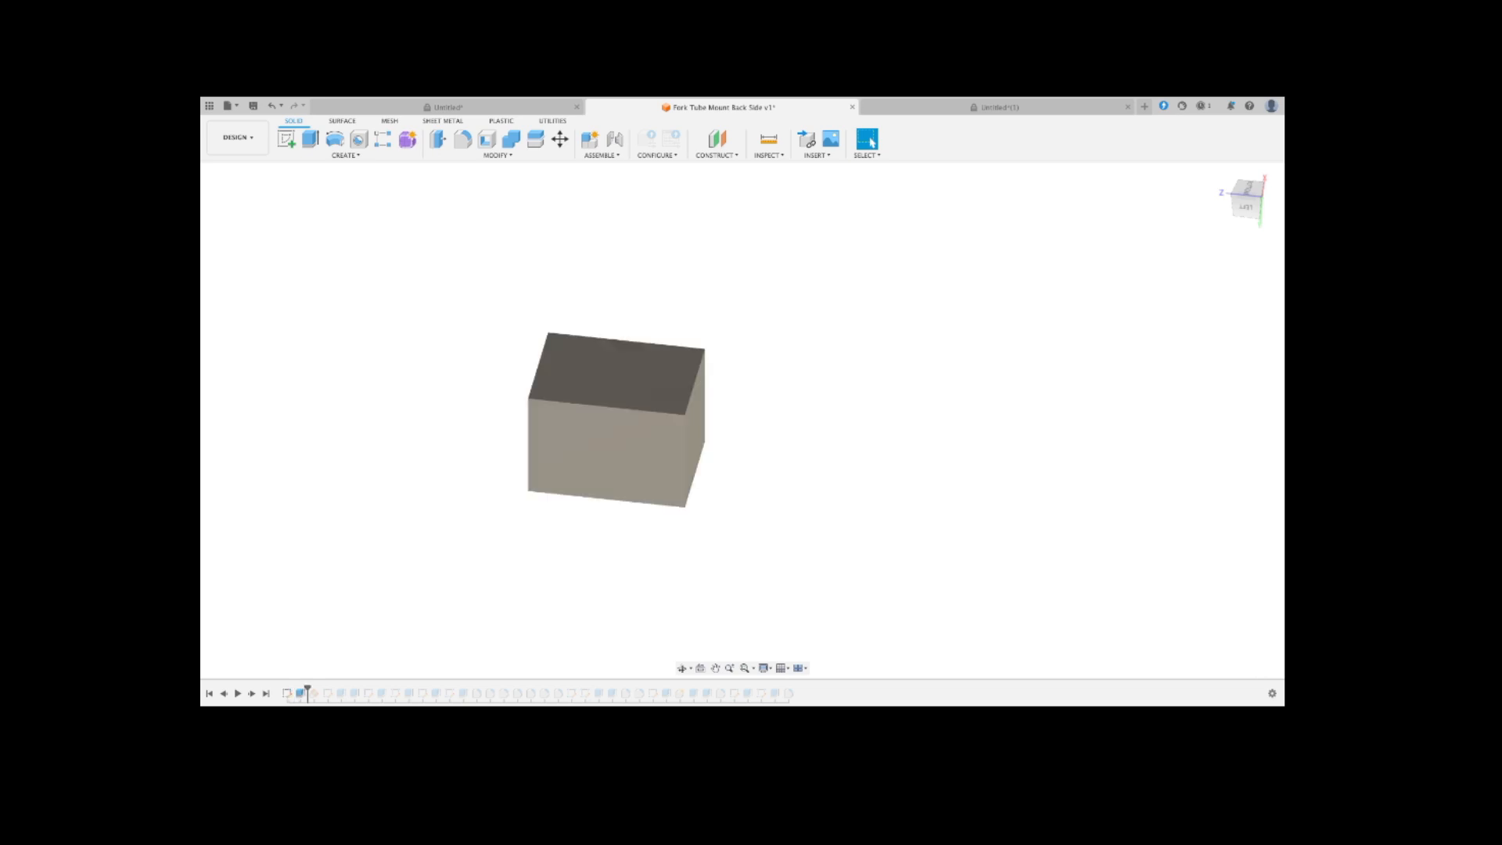
- Inspect the angled construction plane across the block and replay the design history through the half-ring clamp body, viewed from the front
middle_drag(616, 422, 795, 400)
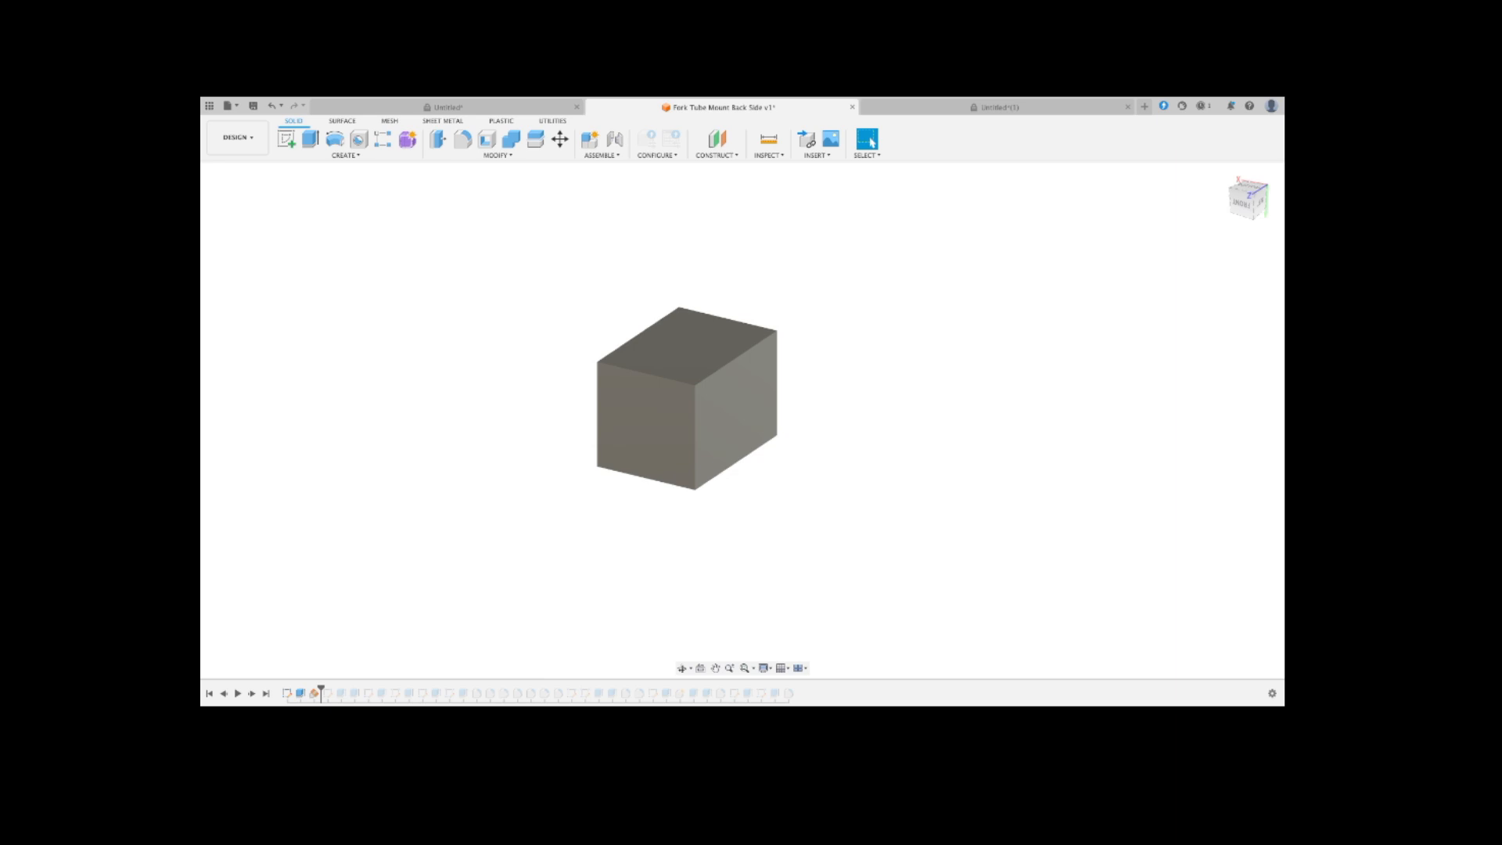
click(313, 693)
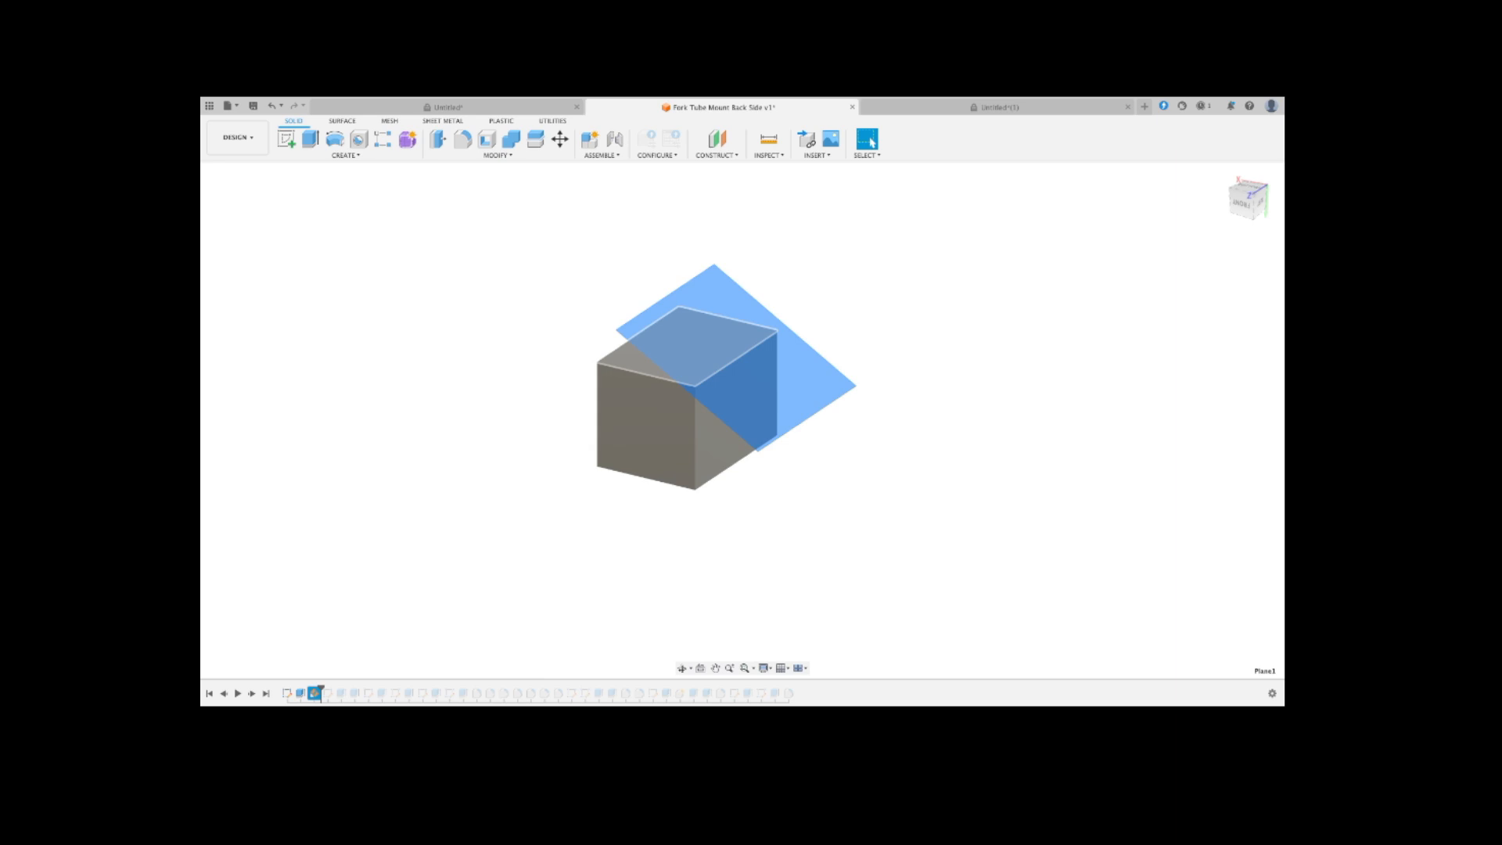
shift+middle_drag(718, 362, 719, 335)
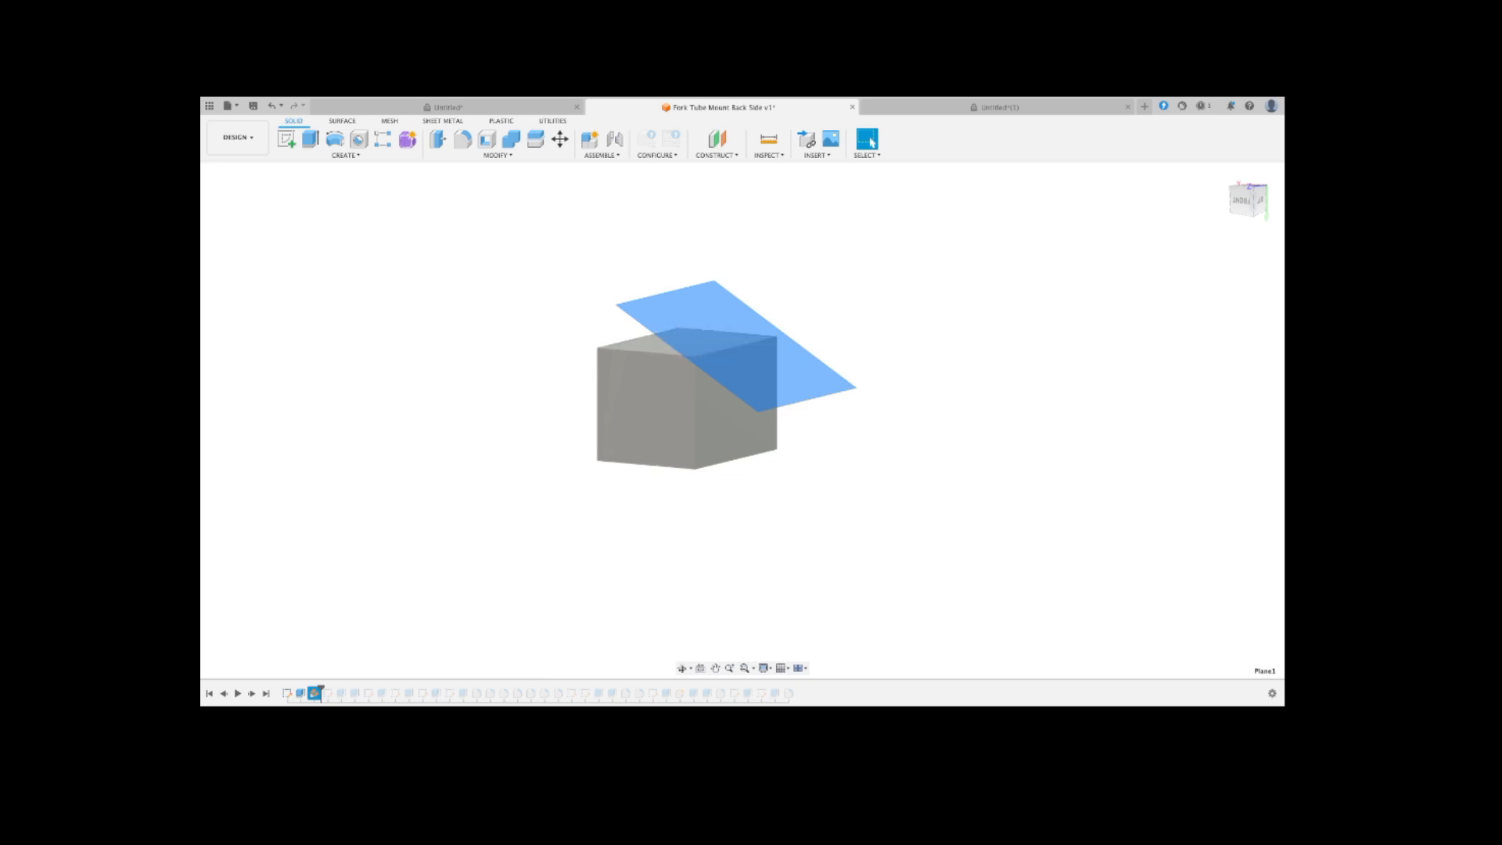
click(251, 693)
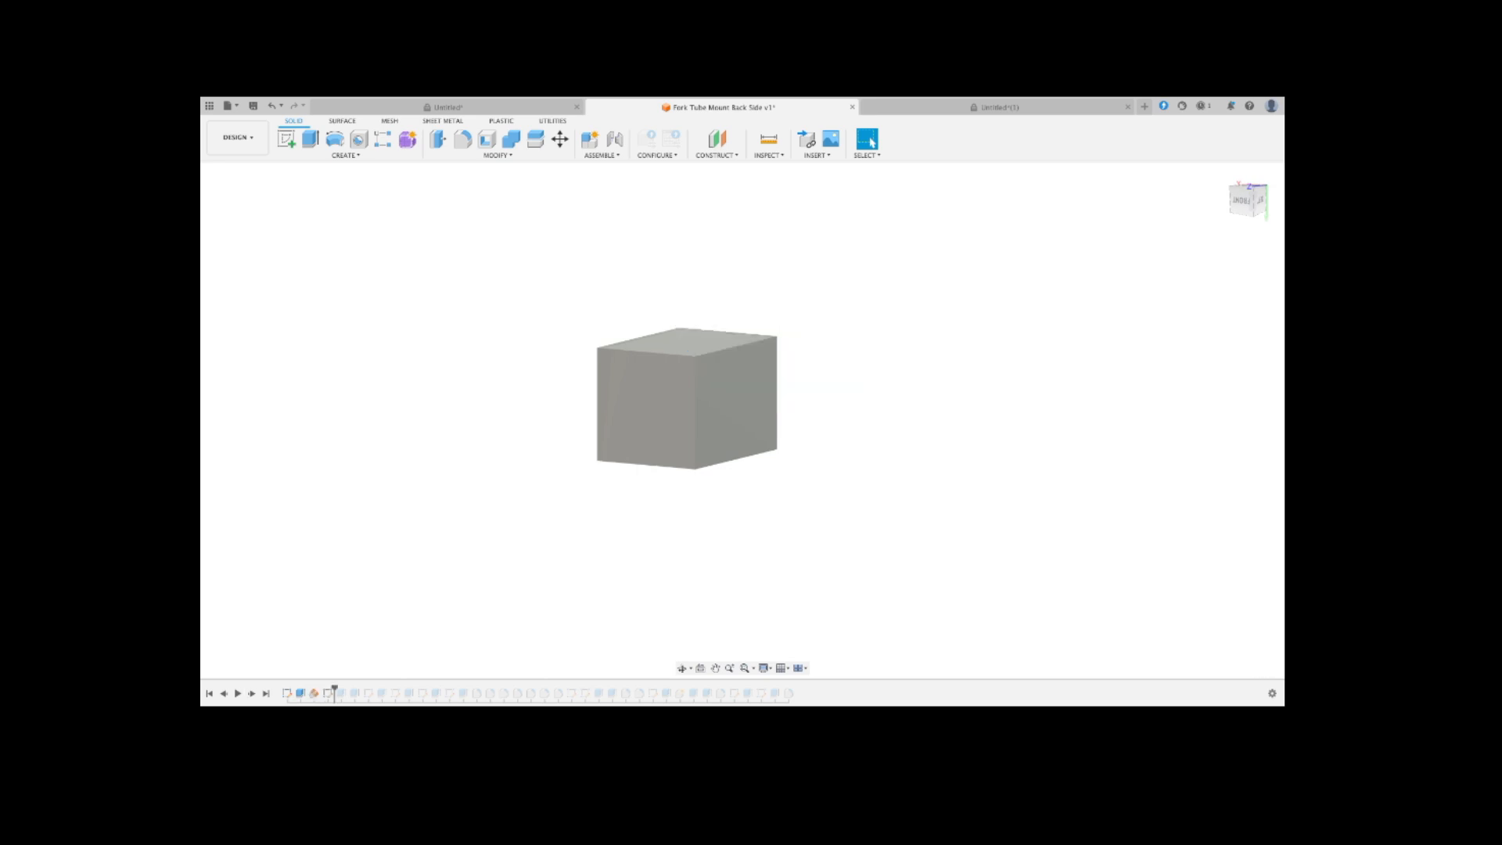
click(251, 693)
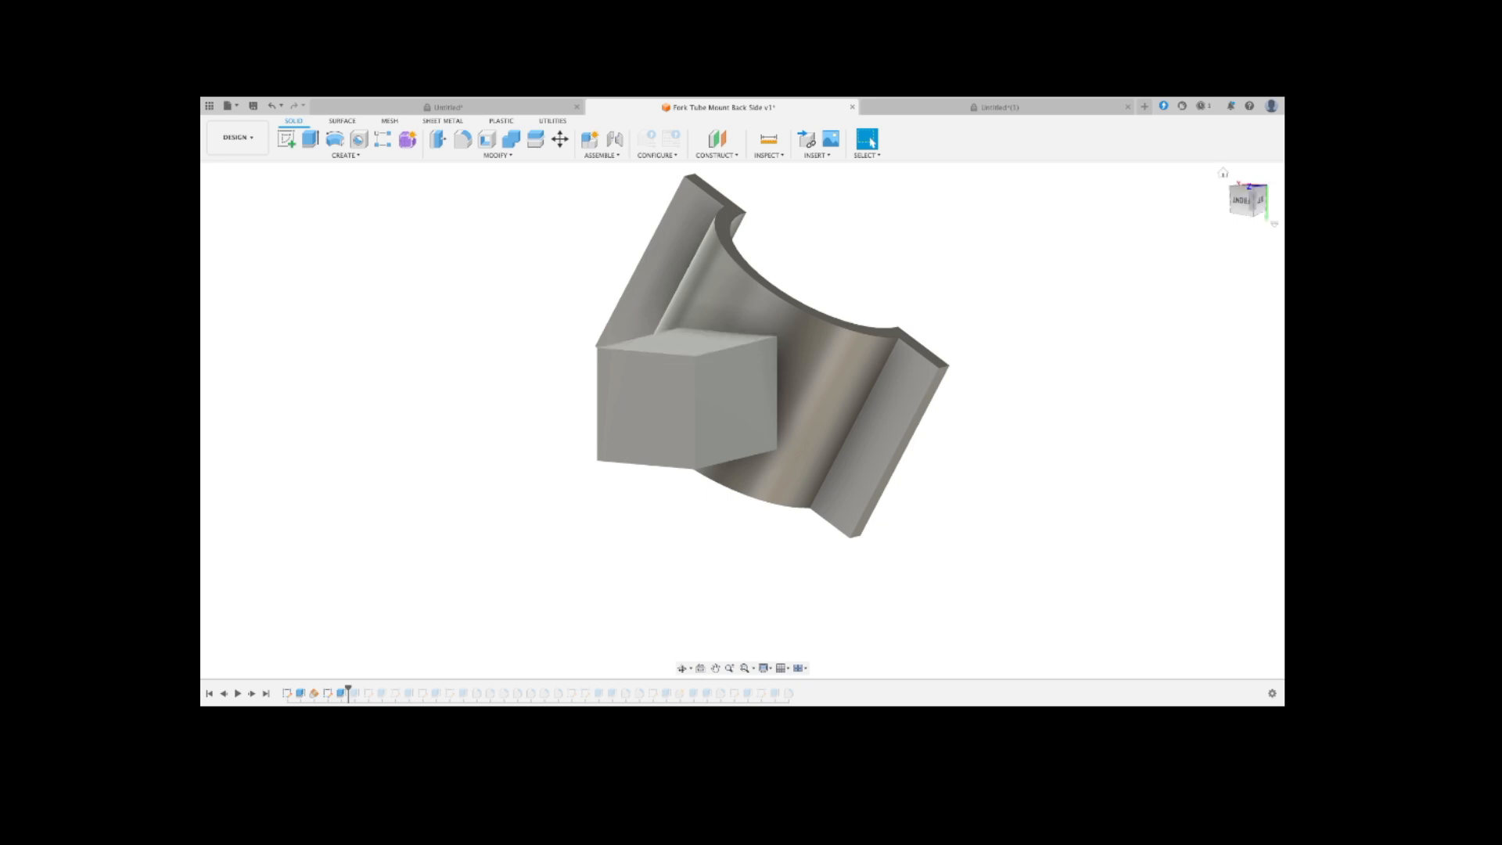
click(1248, 199)
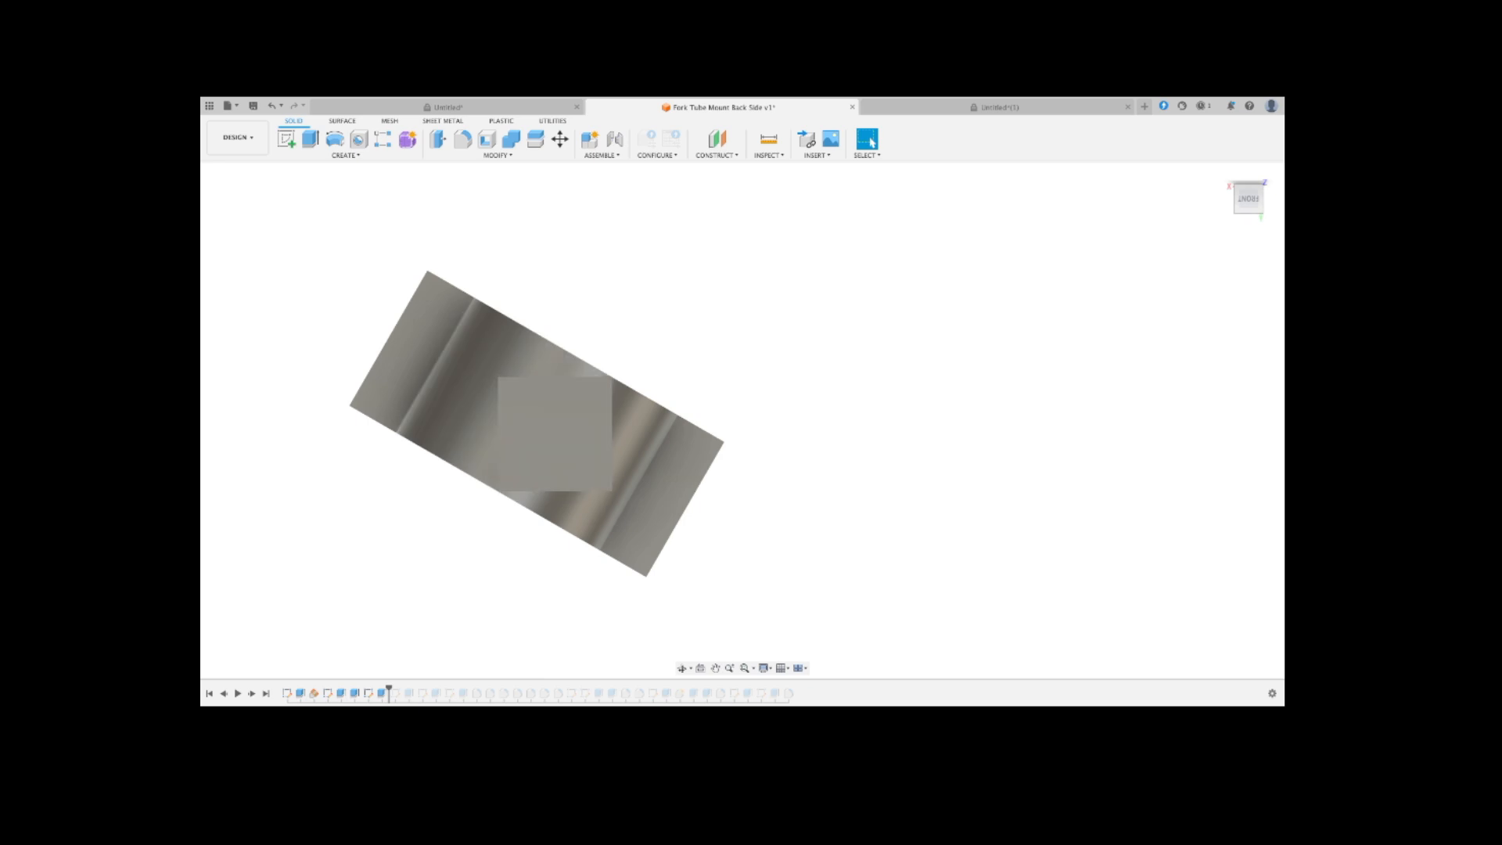
- Replay the history through the round hole in the mounting block, comparing the block before and after the hole is cut
shift+middle_drag(594, 422, 479, 427)
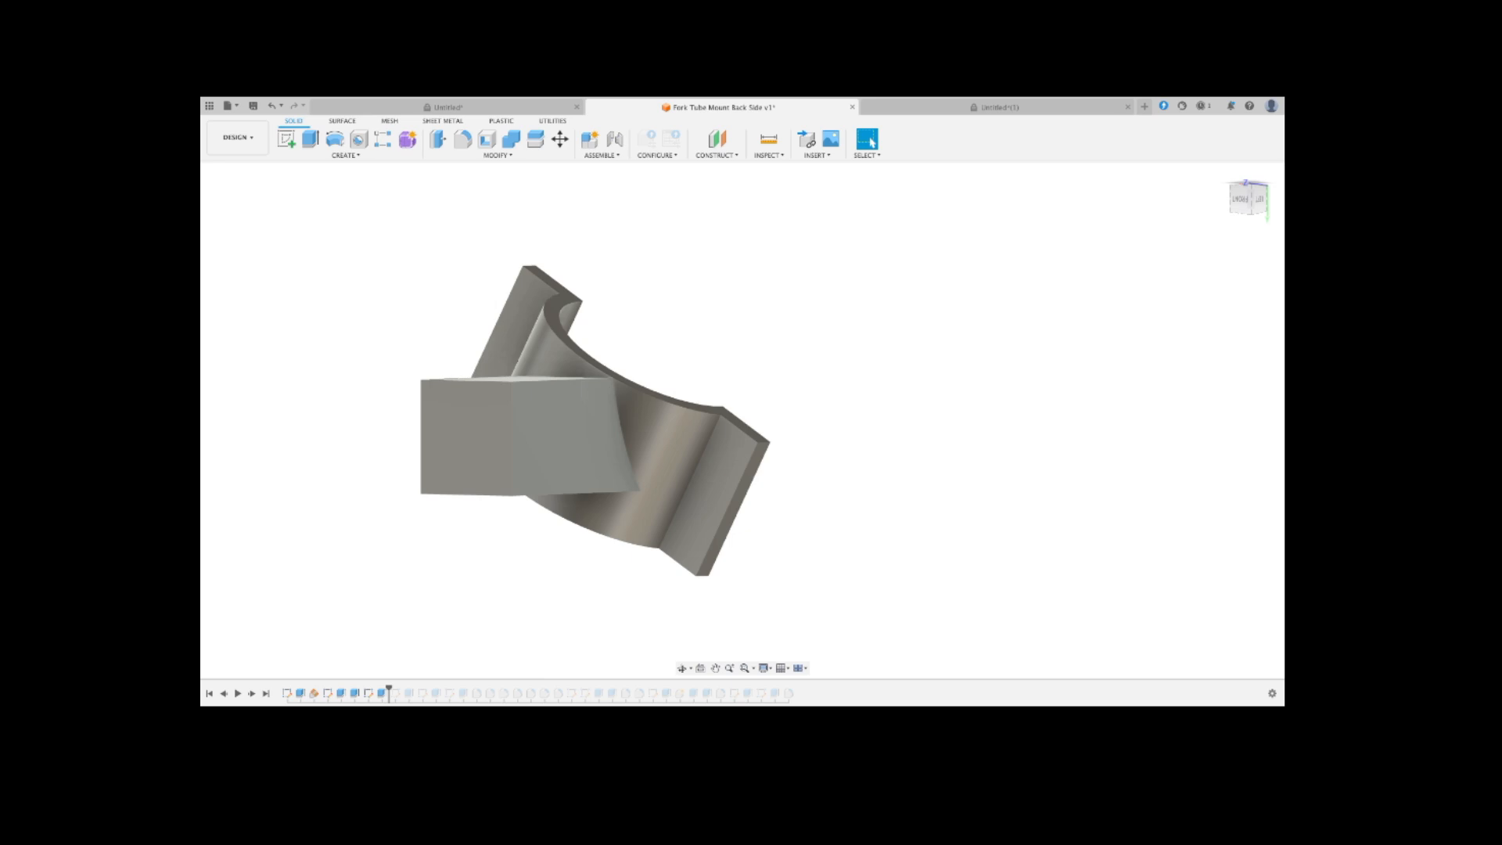
key(Right)
key(Right)
shift+middle_drag(479, 407, 471, 508)
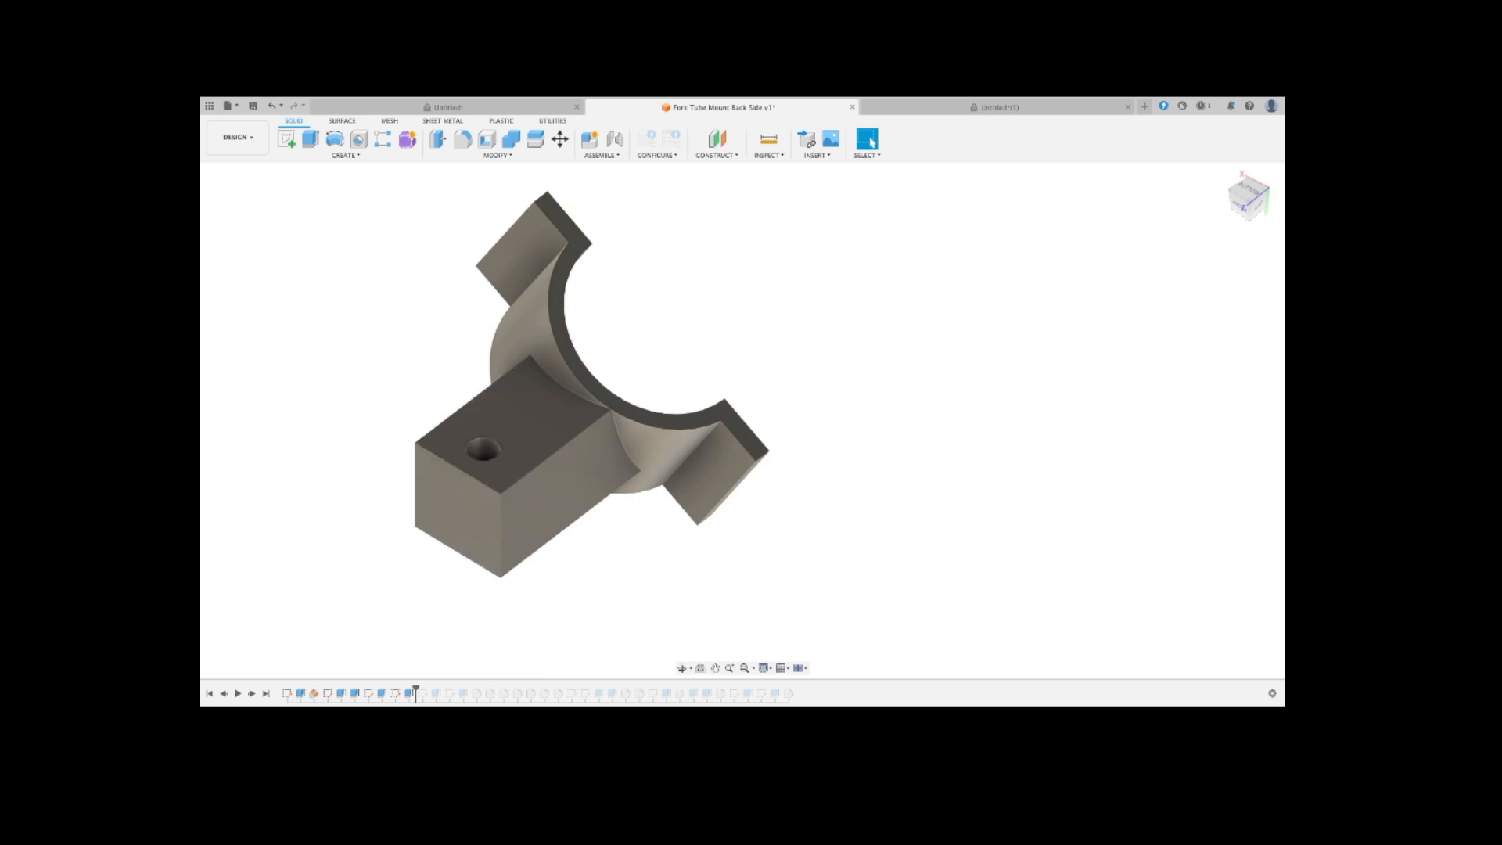
key(Left)
key(Right)
shift+middle_drag(463, 510, 488, 467)
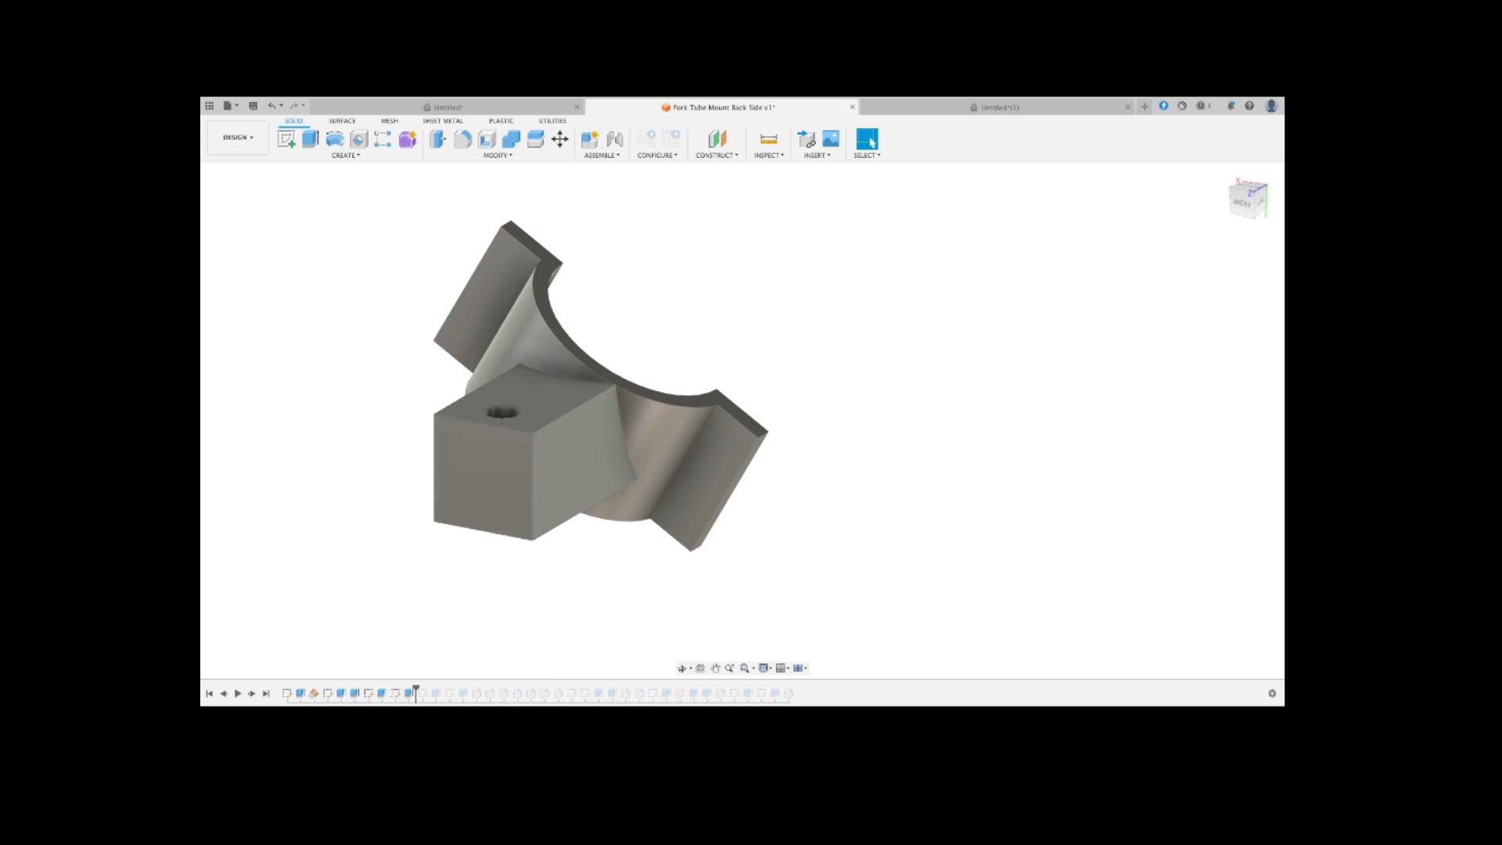
- Advance the history through the rectangular pocket cut into the mounting block and inspect the hollow from the front and side
click(252, 694)
click(252, 694)
mouse_move(478, 493)
shift+middle_down()
mouse_move(512, 401)
mouse_move(538, 399)
shift+middle_up()
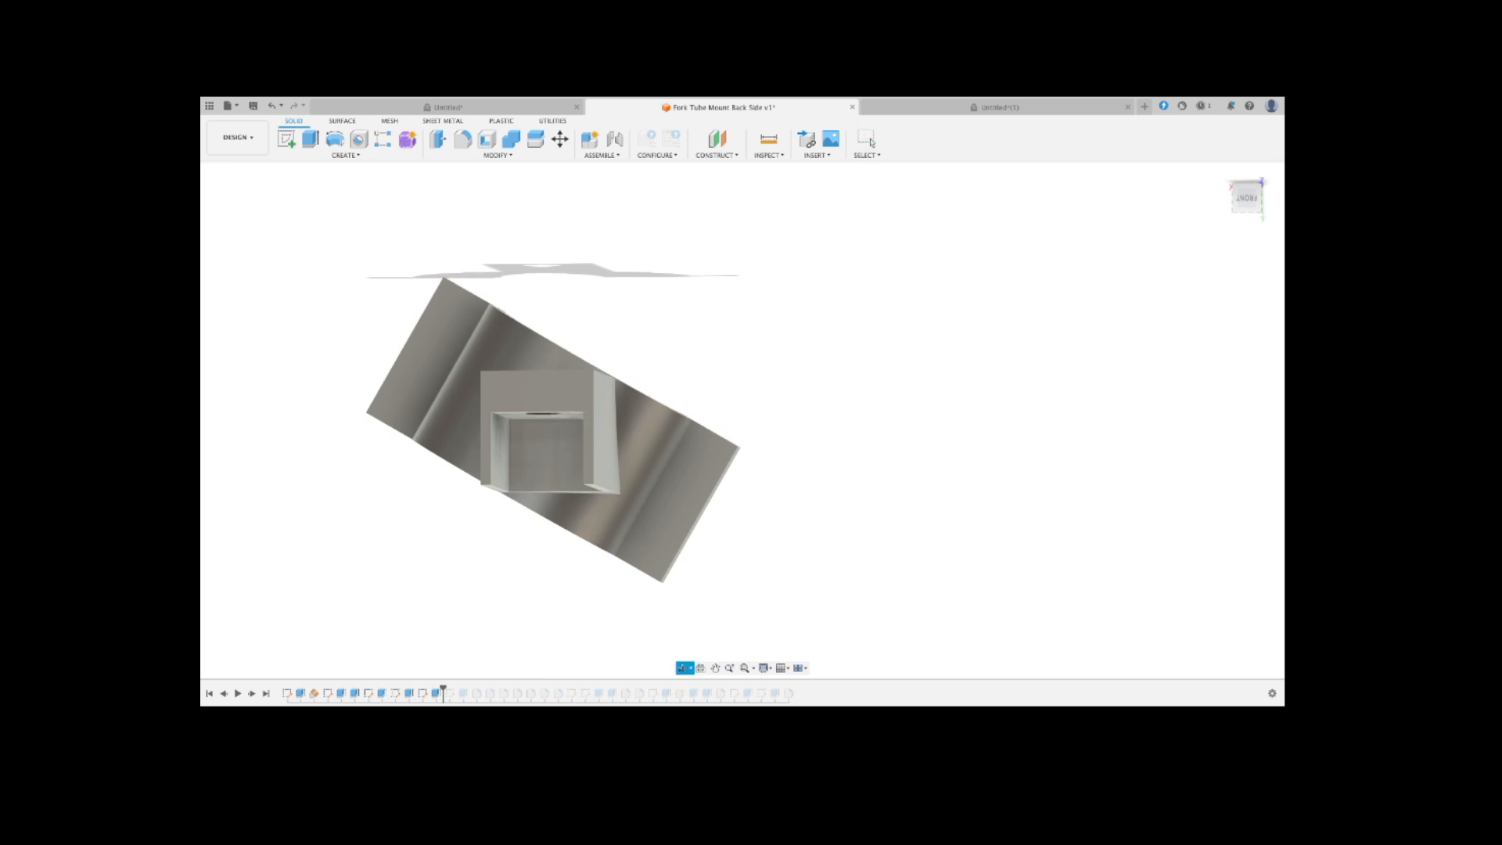
shift+middle_drag(548, 427, 411, 454)
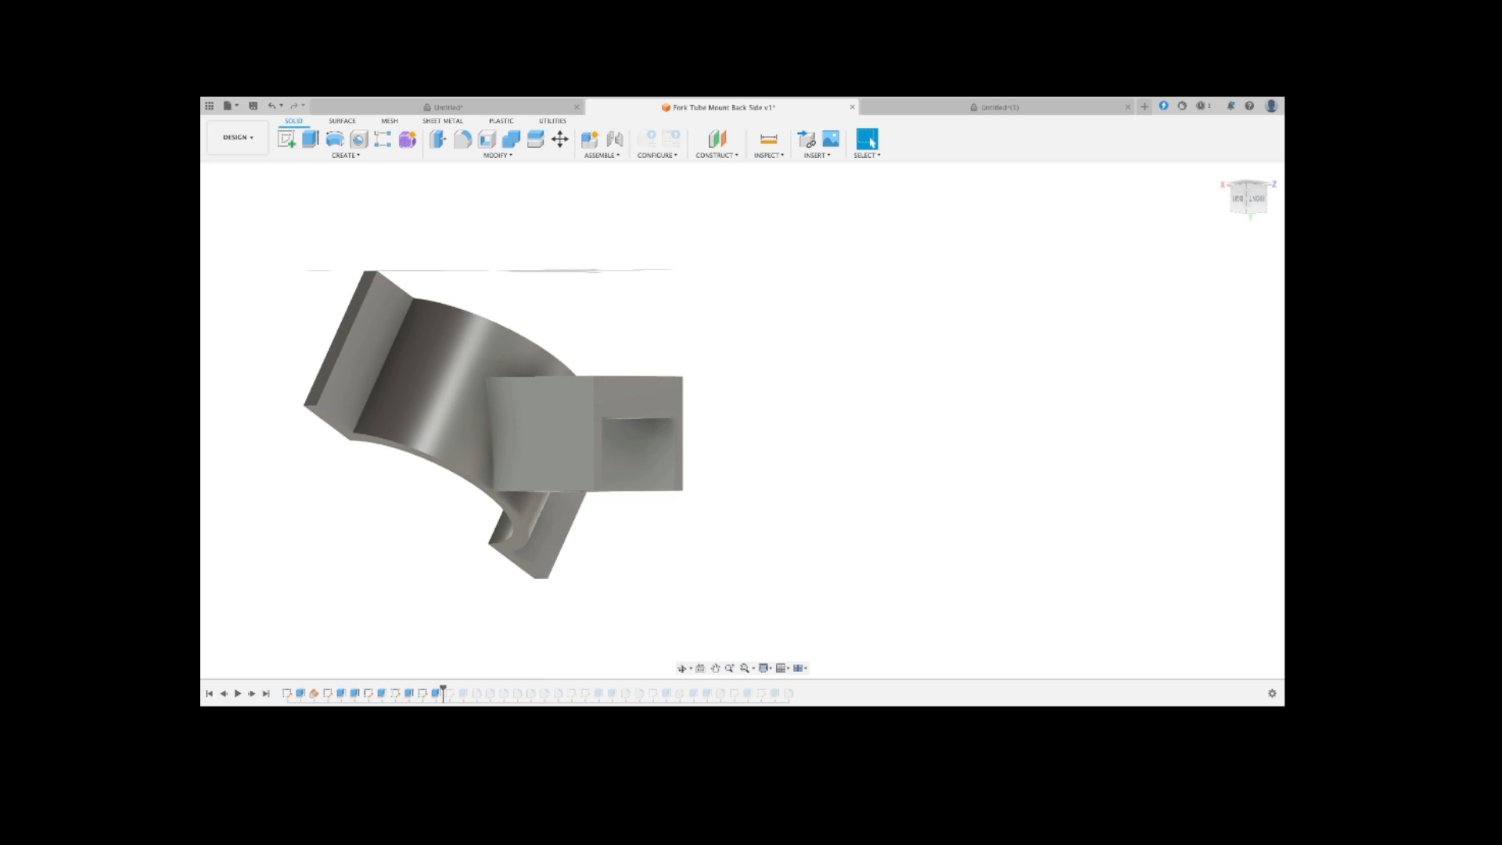
- Advance the history through the diagonal cut beneath the mounting arm and inspect the angled underside up close
key(Right)
key(Right)
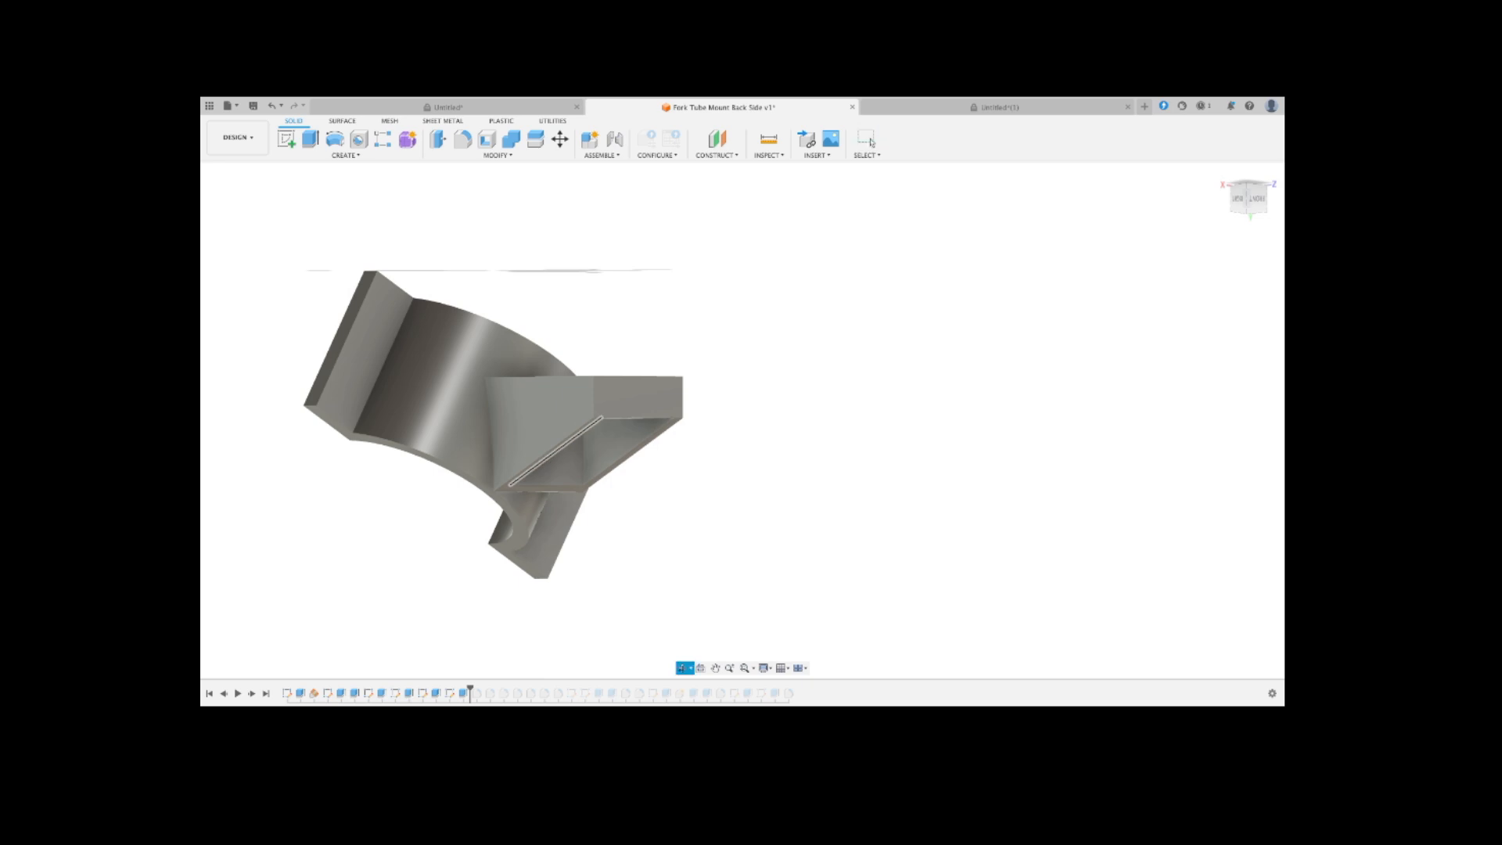
shift+middle_drag(556, 451, 600, 444)
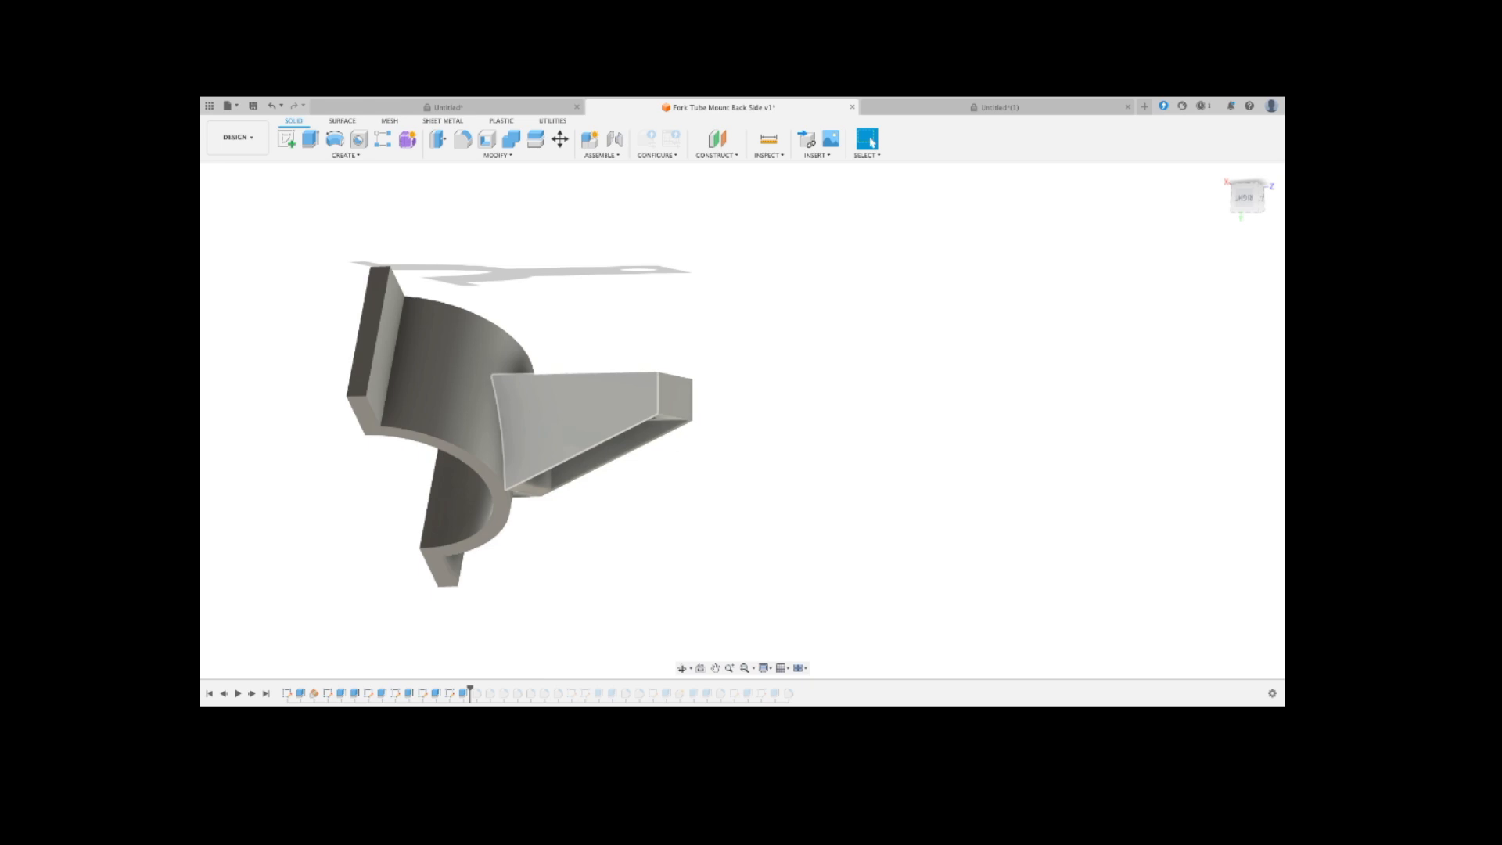
shift+middle_drag(537, 423, 578, 472)
scroll(578, 472, up, 5)
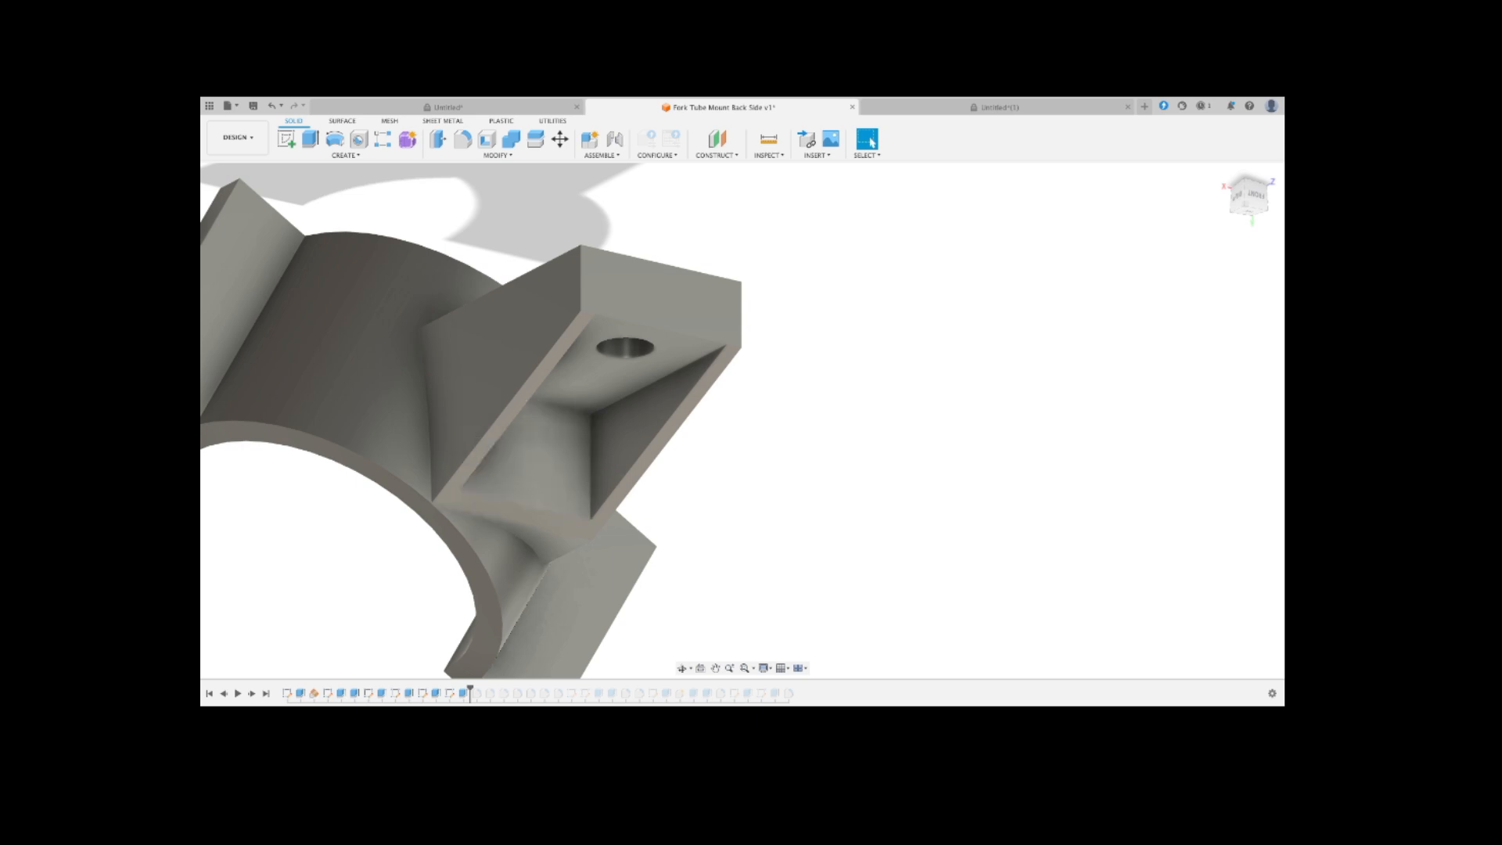
- Replay the rounding of the pocket's inner wall and the fillets on the arm's edges and its joint with the ring
key(ctrl+Right)
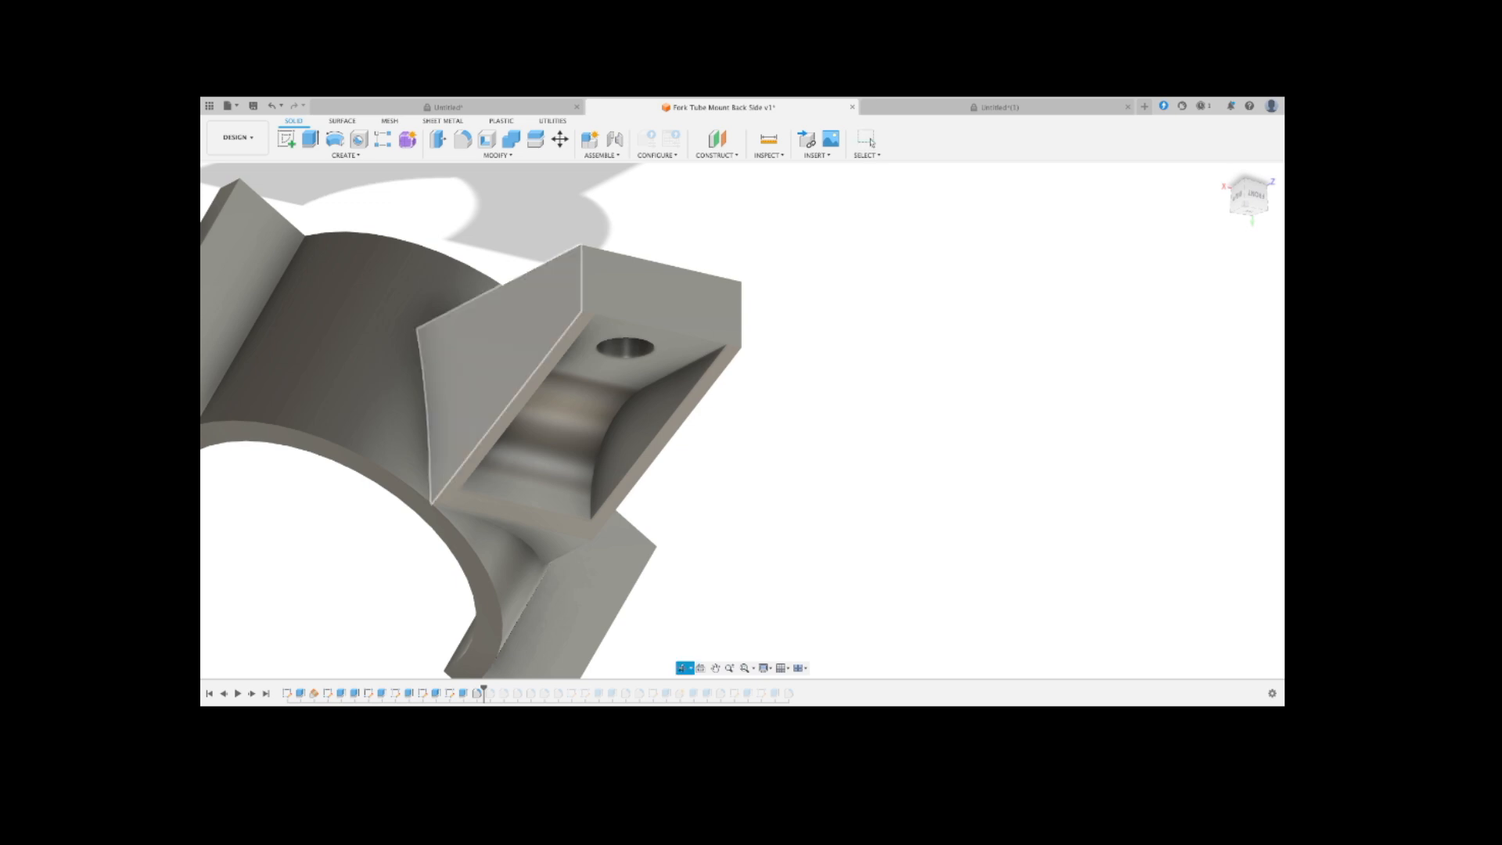
shift+middle_drag(505, 400, 496, 488)
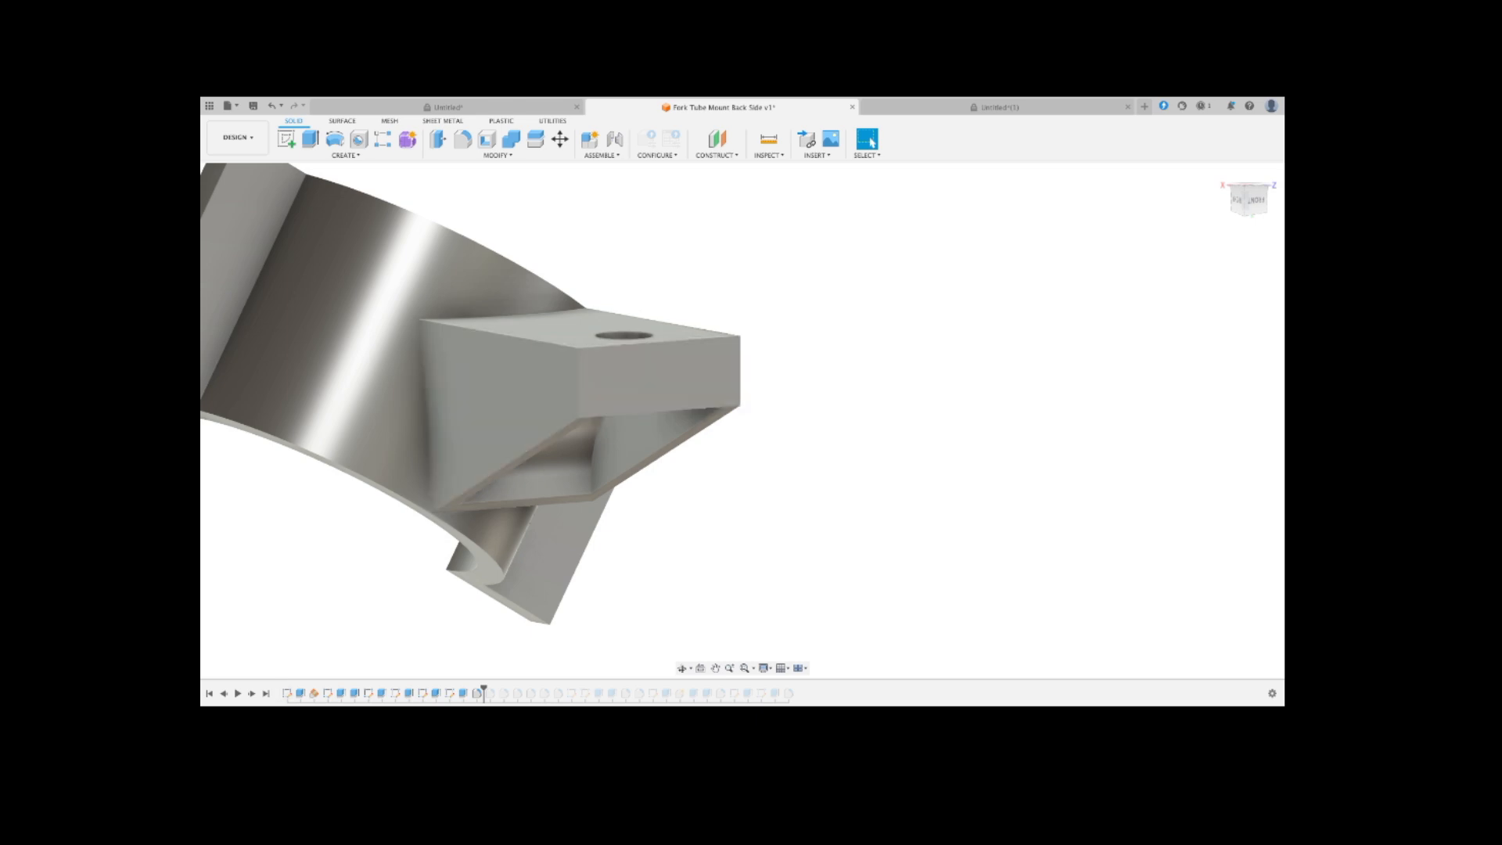
click(251, 693)
click(251, 693)
click(252, 693)
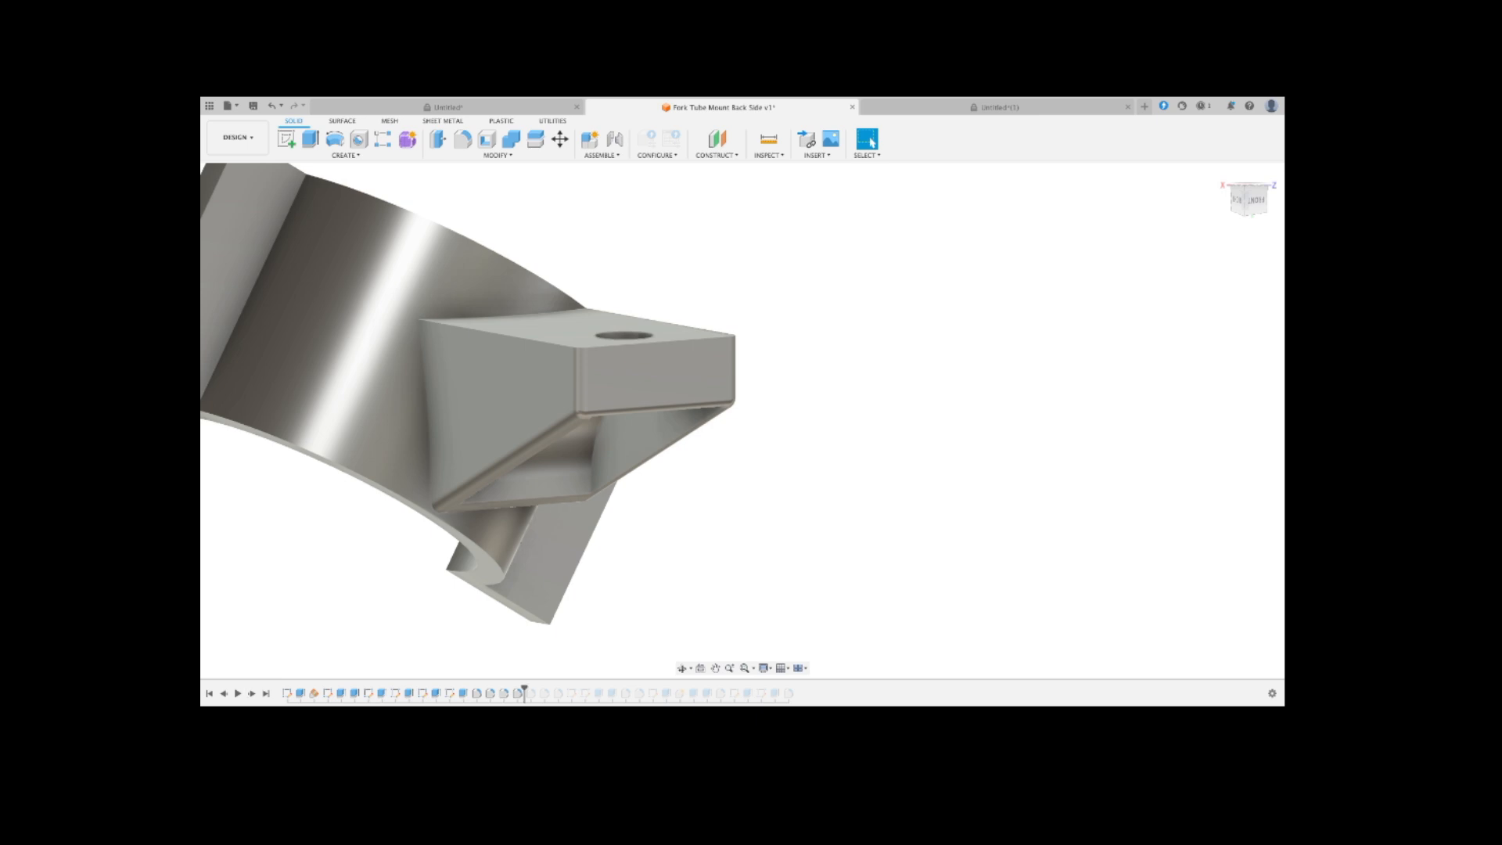
click(252, 694)
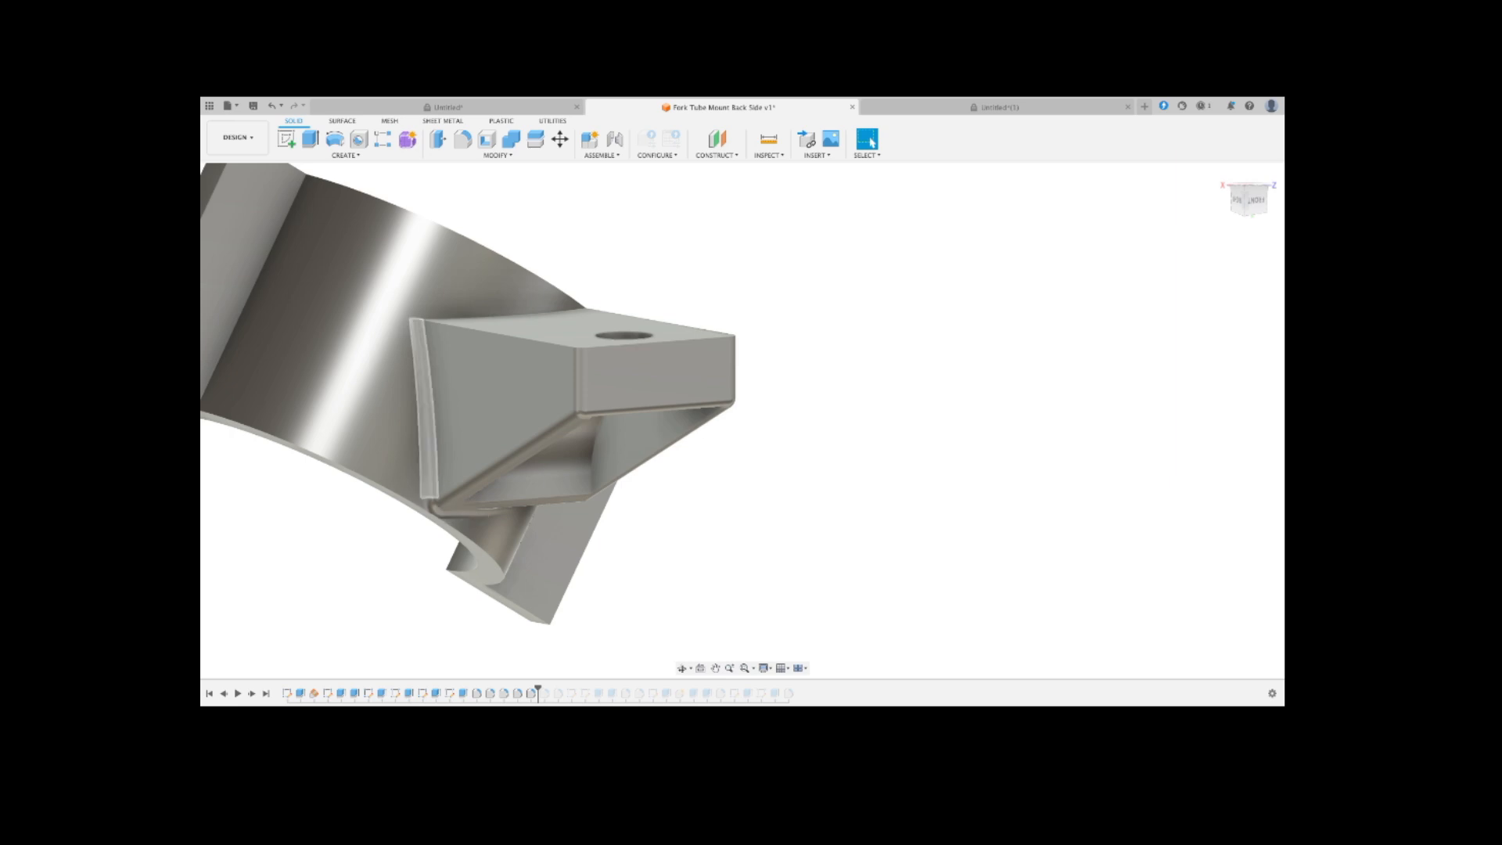
shift+middle_drag(426, 407, 434, 523)
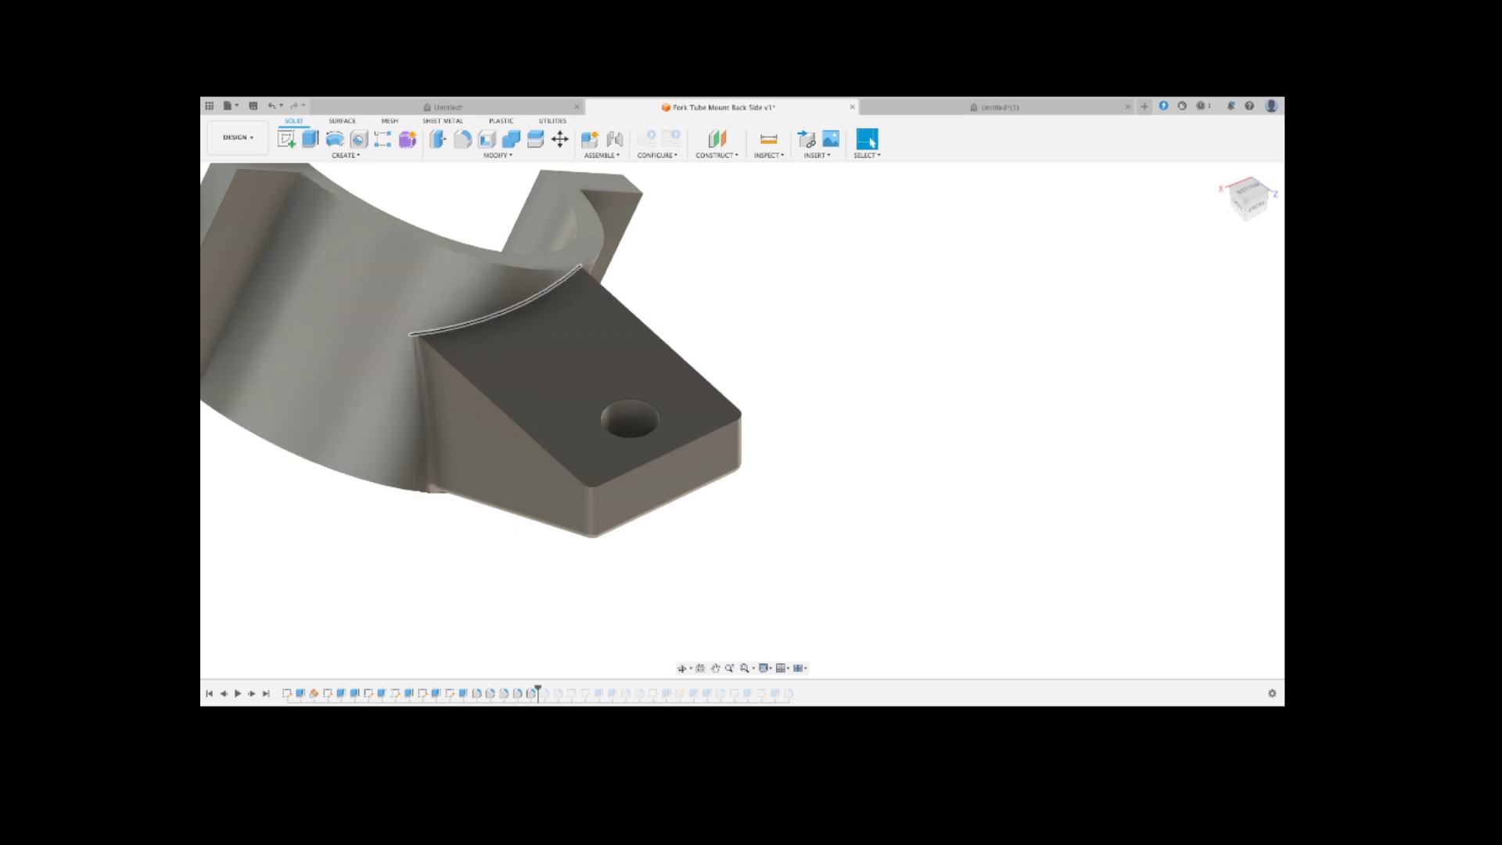
- Replay the history around the bolt holes in the clamp flanges and inspect the holes on both flanges
click(251, 694)
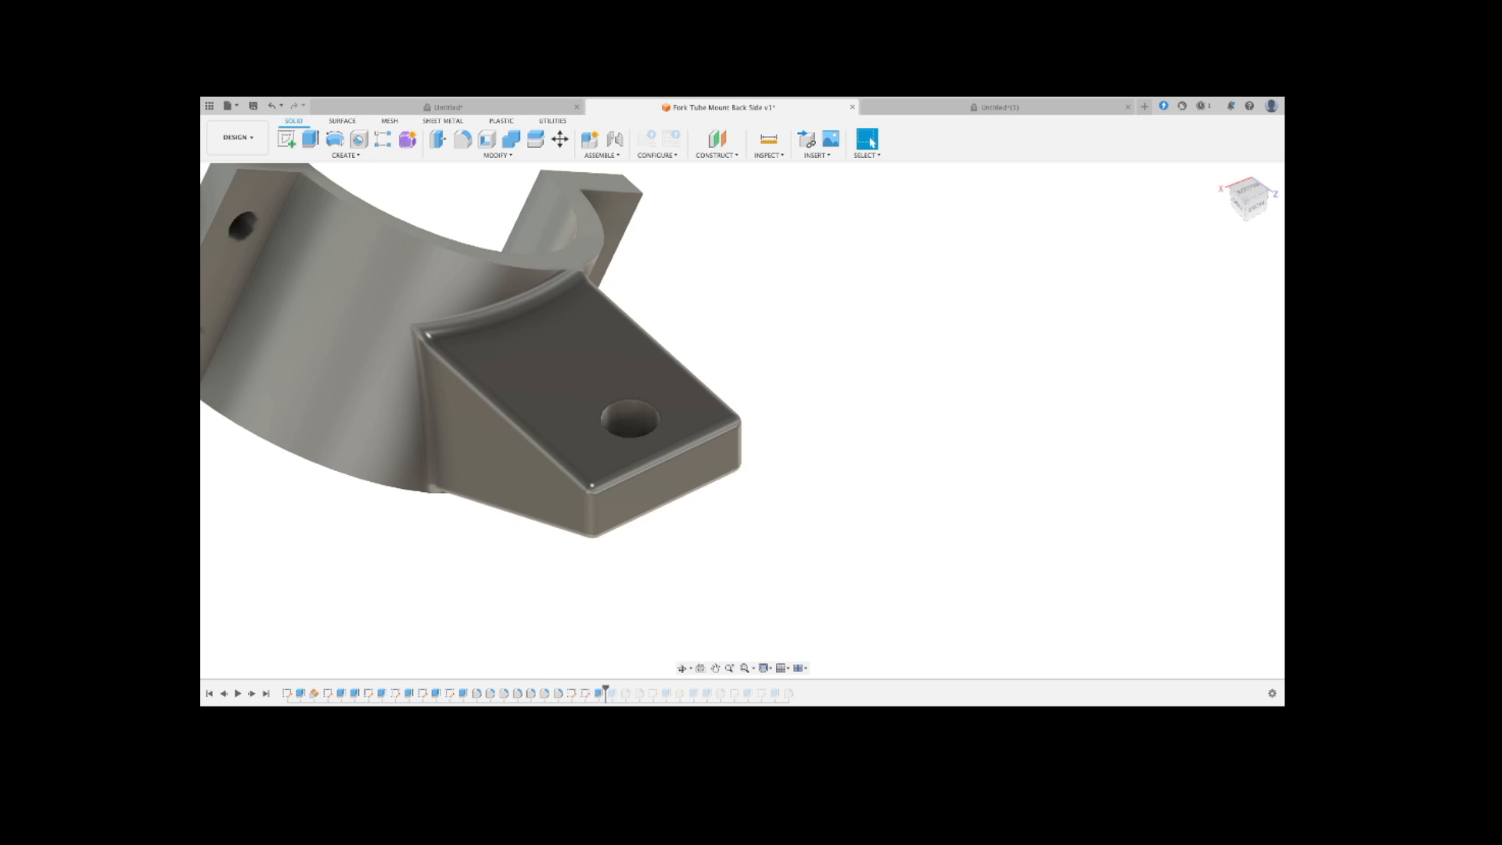
scroll(375, 531, down, 3)
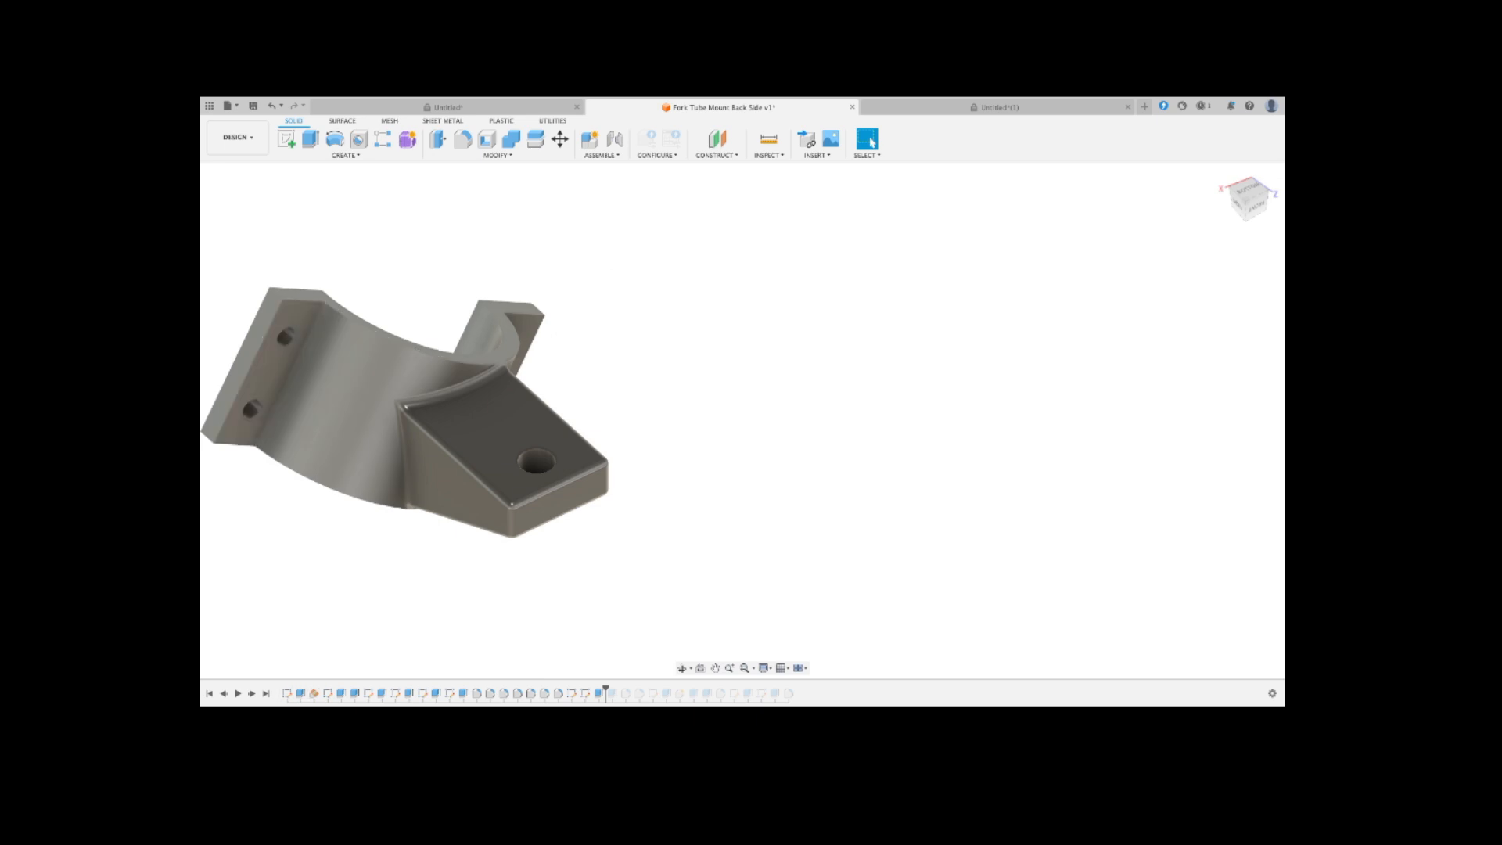
drag(605, 690, 578, 690)
click(251, 693)
click(251, 693)
shift+middle_drag(547, 469, 485, 422)
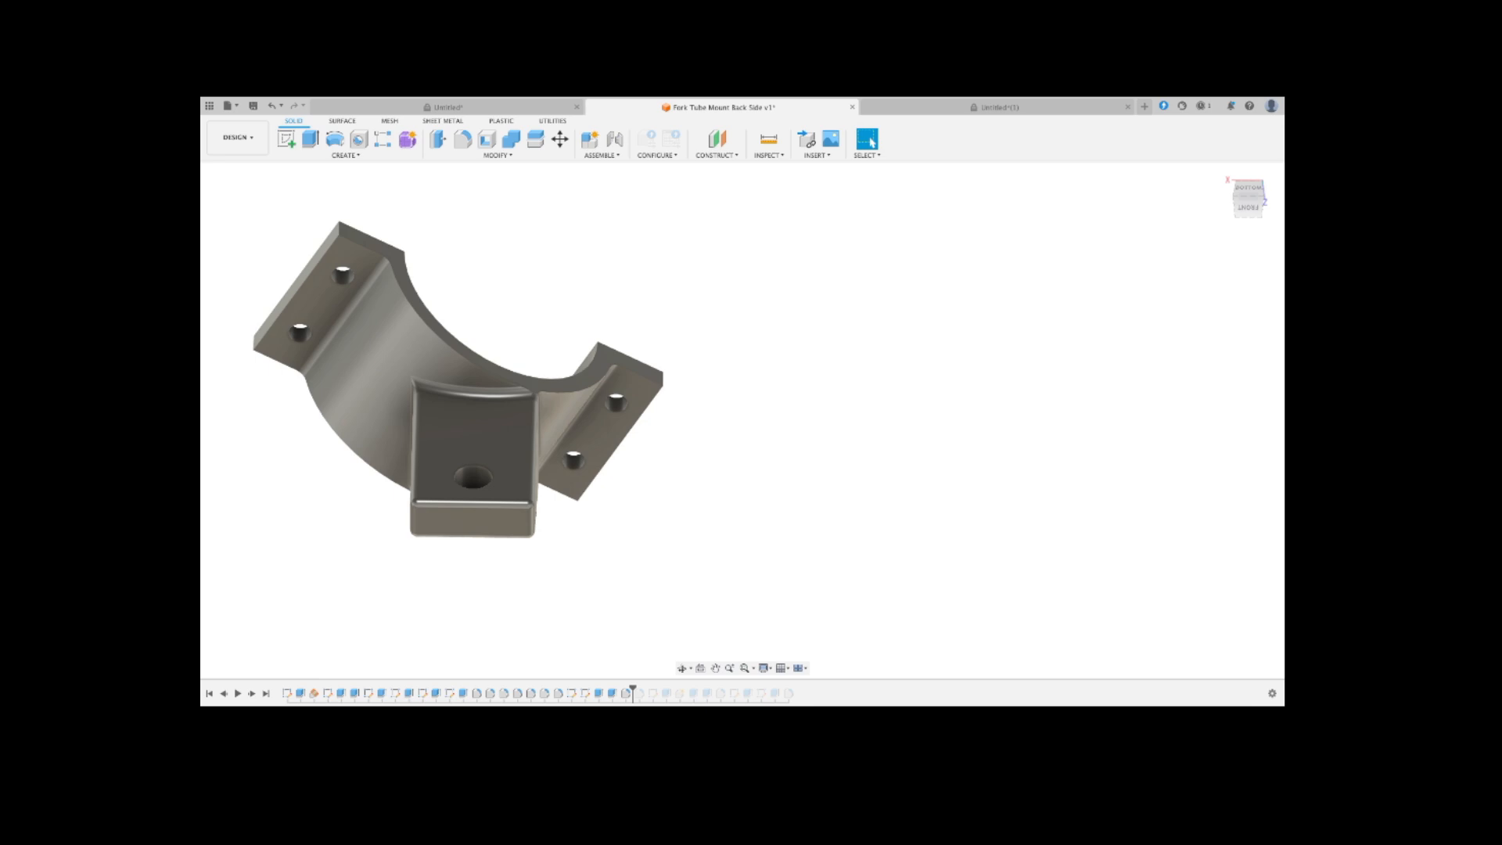
middle_drag(469, 376, 542, 416)
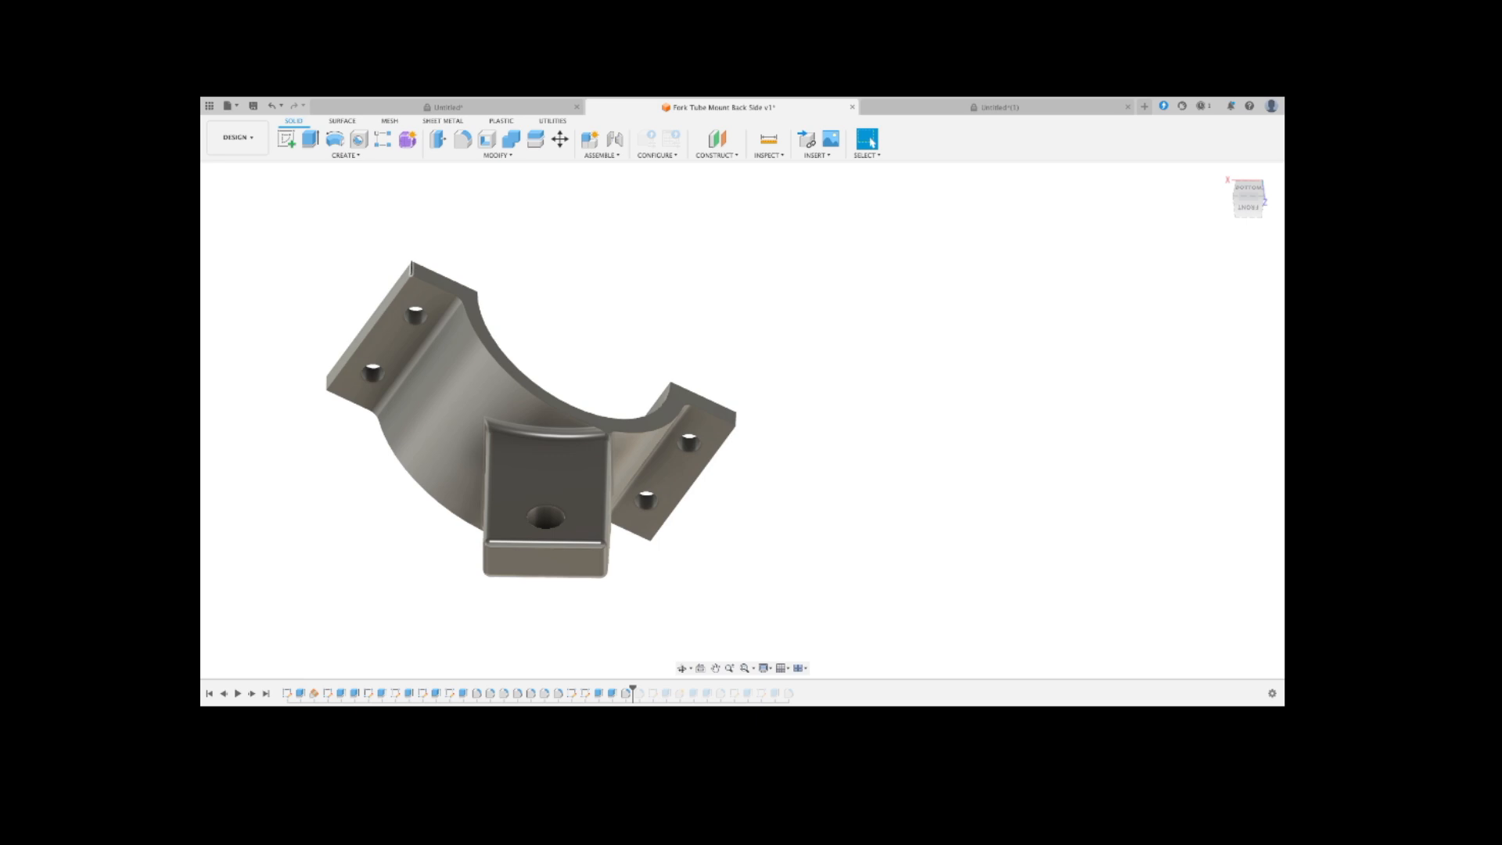
- Advance the history by one feature to inspect the rounding of the flanges' outer corners up close
scroll(411, 268, up, 10)
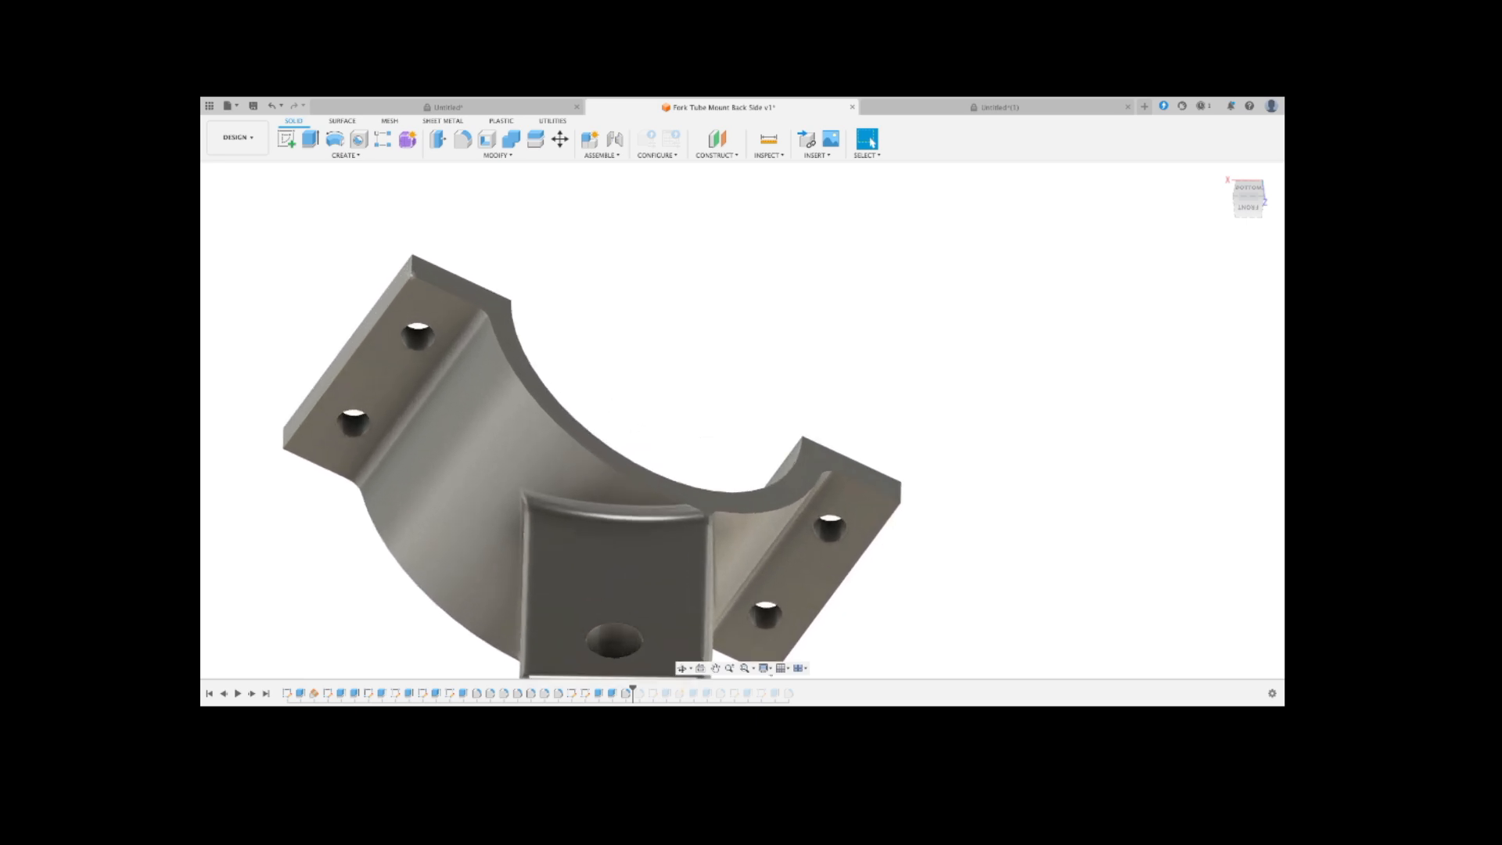
scroll(412, 235, up, 5)
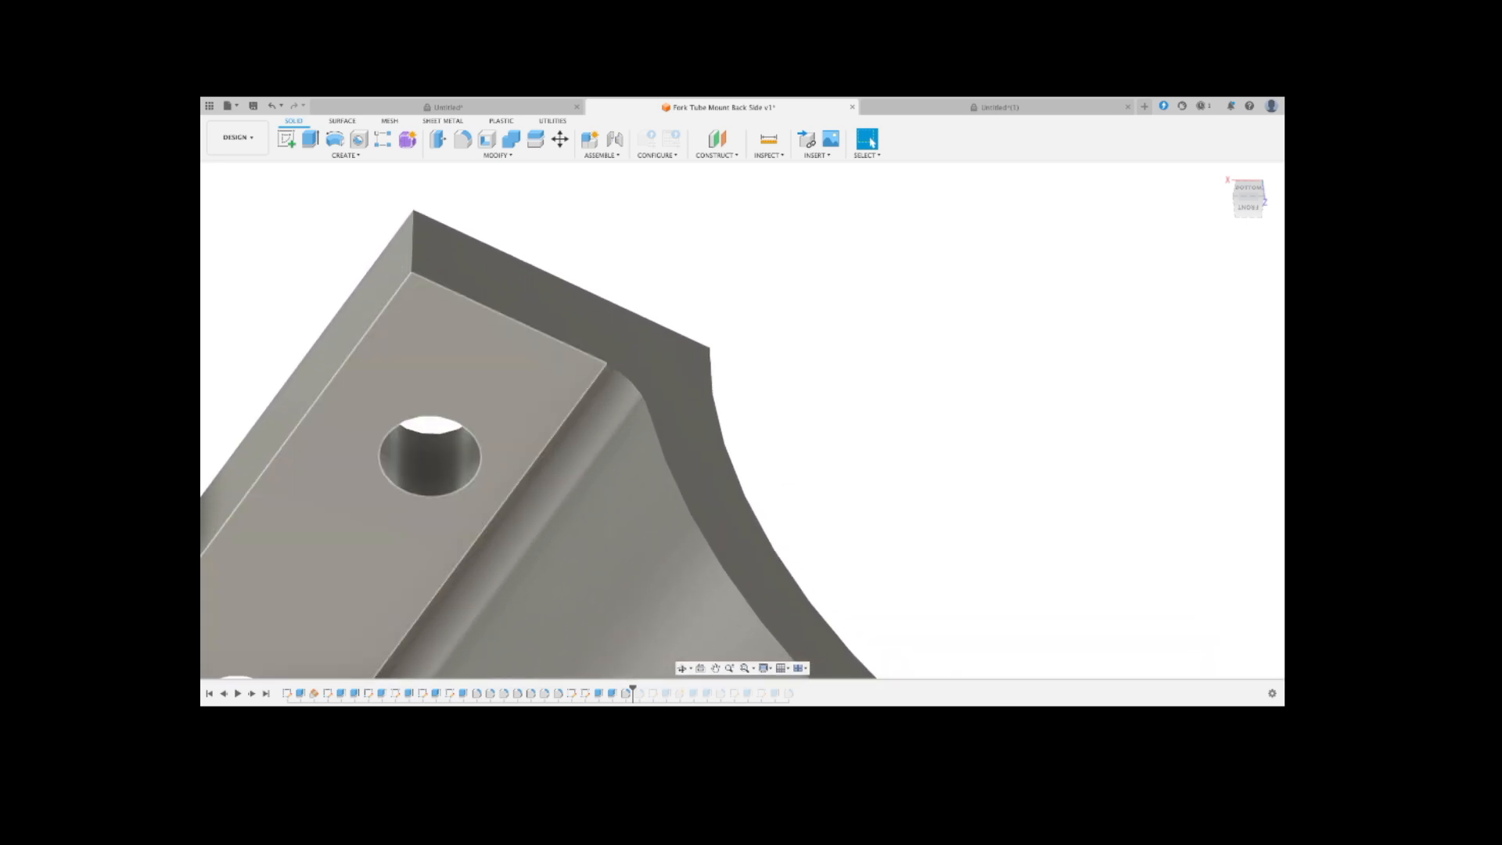
click(251, 693)
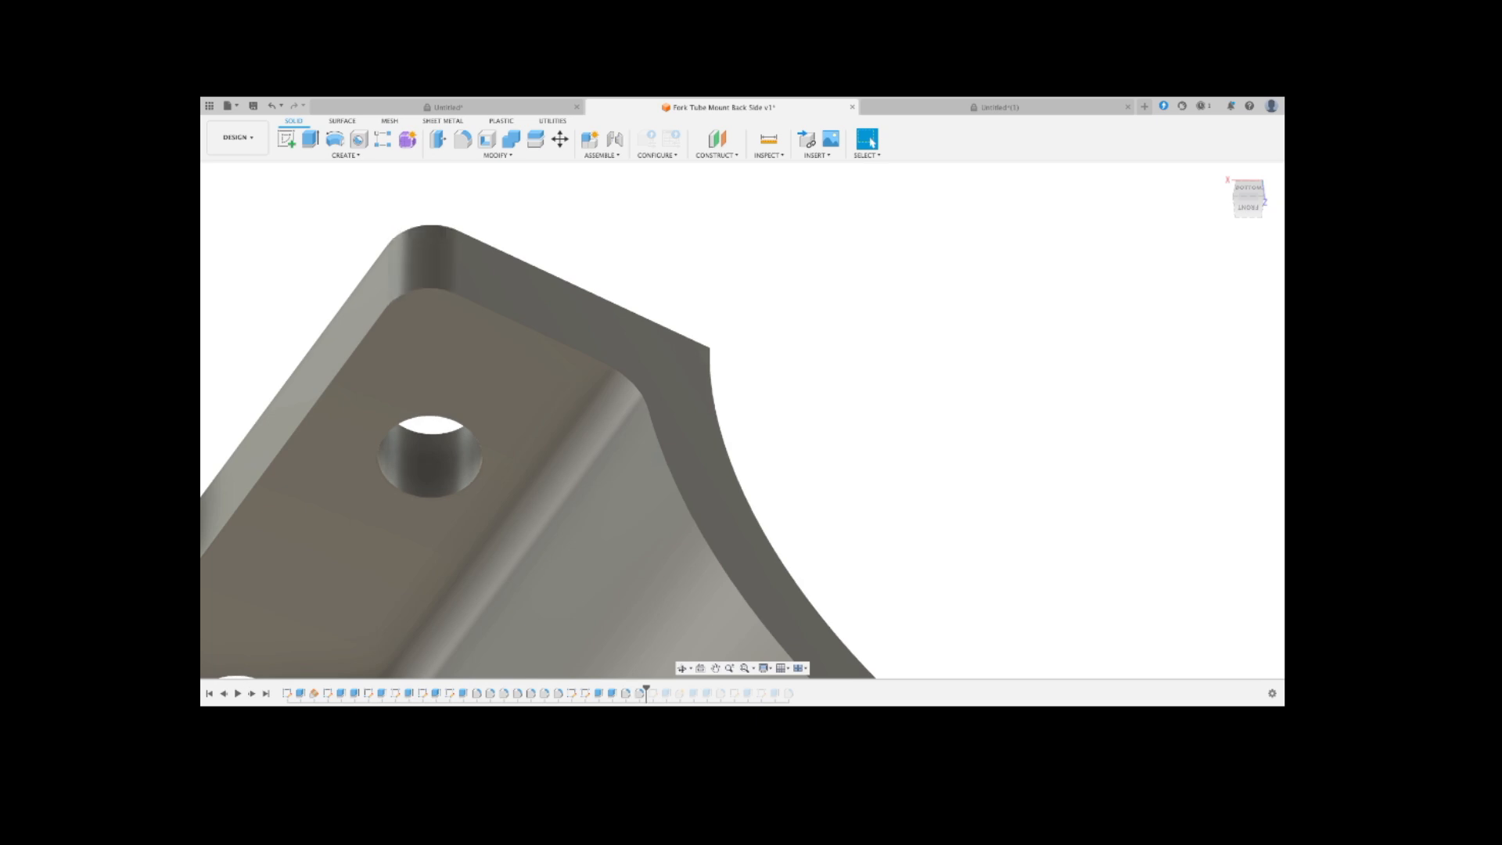
scroll(301, 549, down, 4)
scroll(303, 552, down, 6)
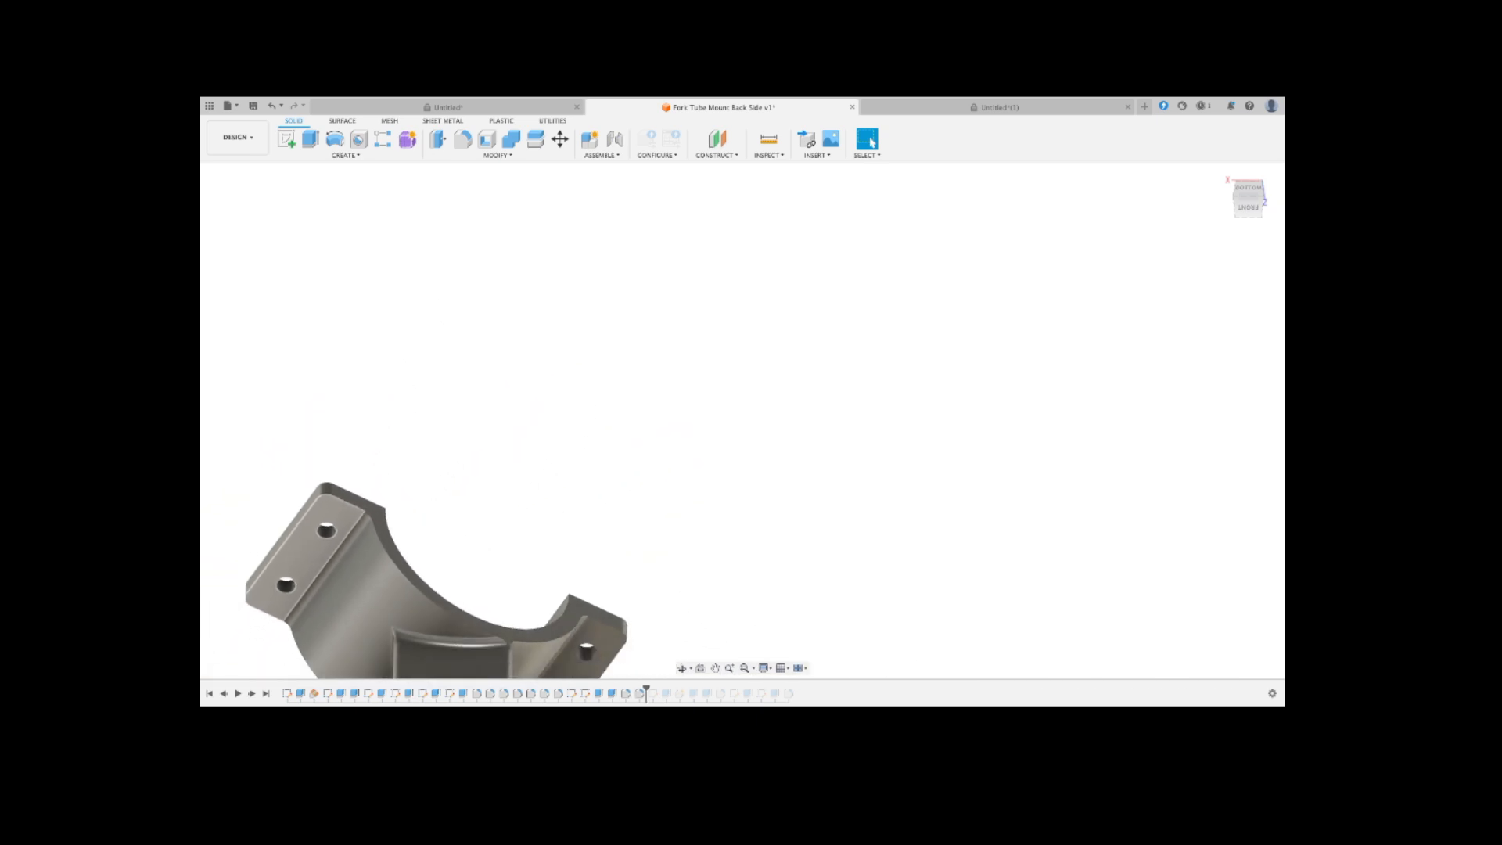
- Advance the history by four features through the start of the opposite half-ring and inspect it from the side and below
shift+middle_drag(357, 556, 431, 364)
scroll(300, 540, down, 5)
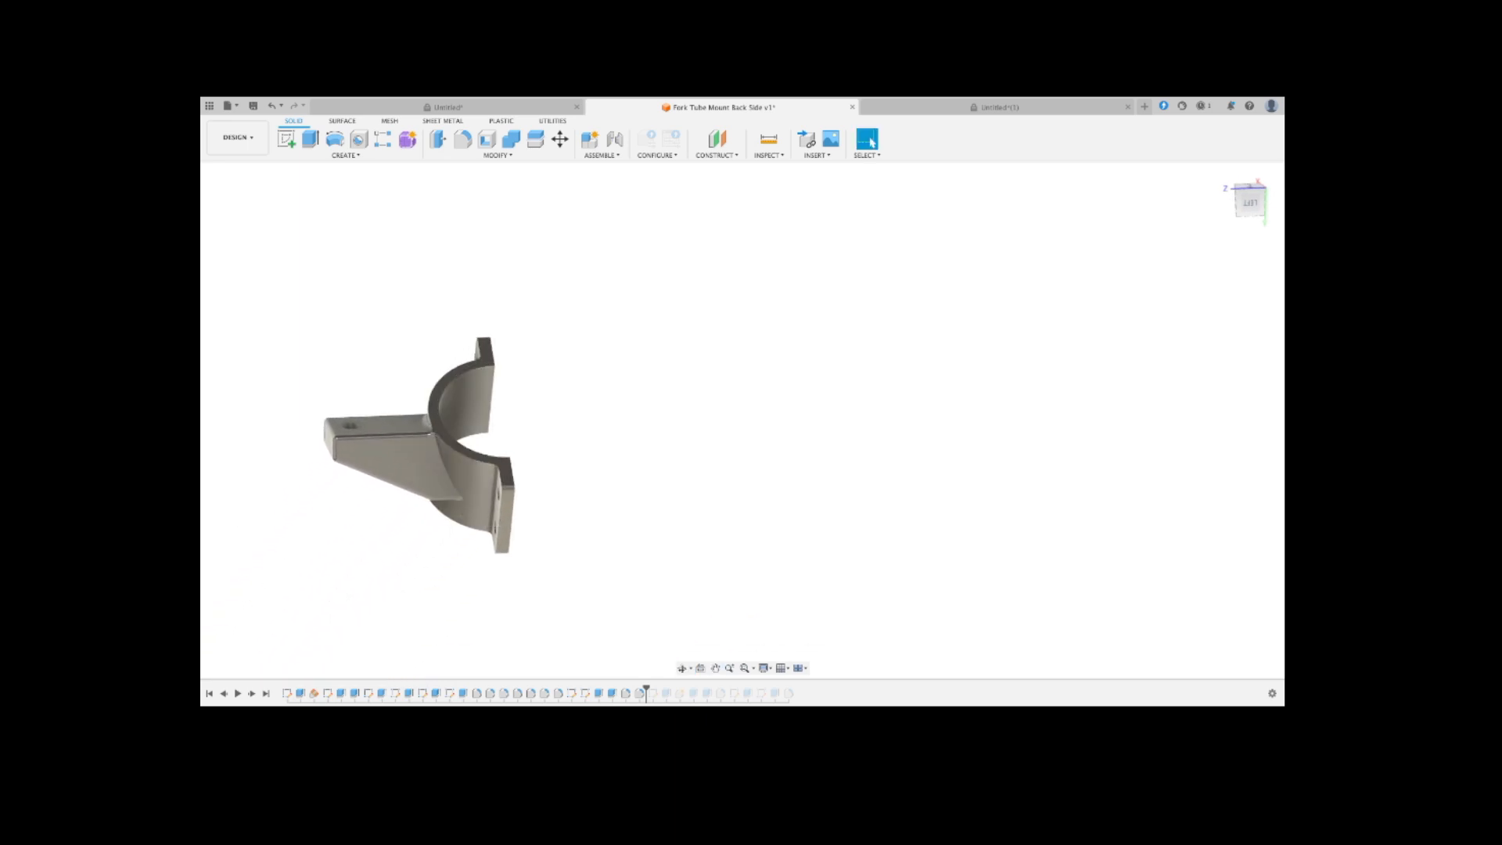
shift+middle_drag(435, 437, 414, 448)
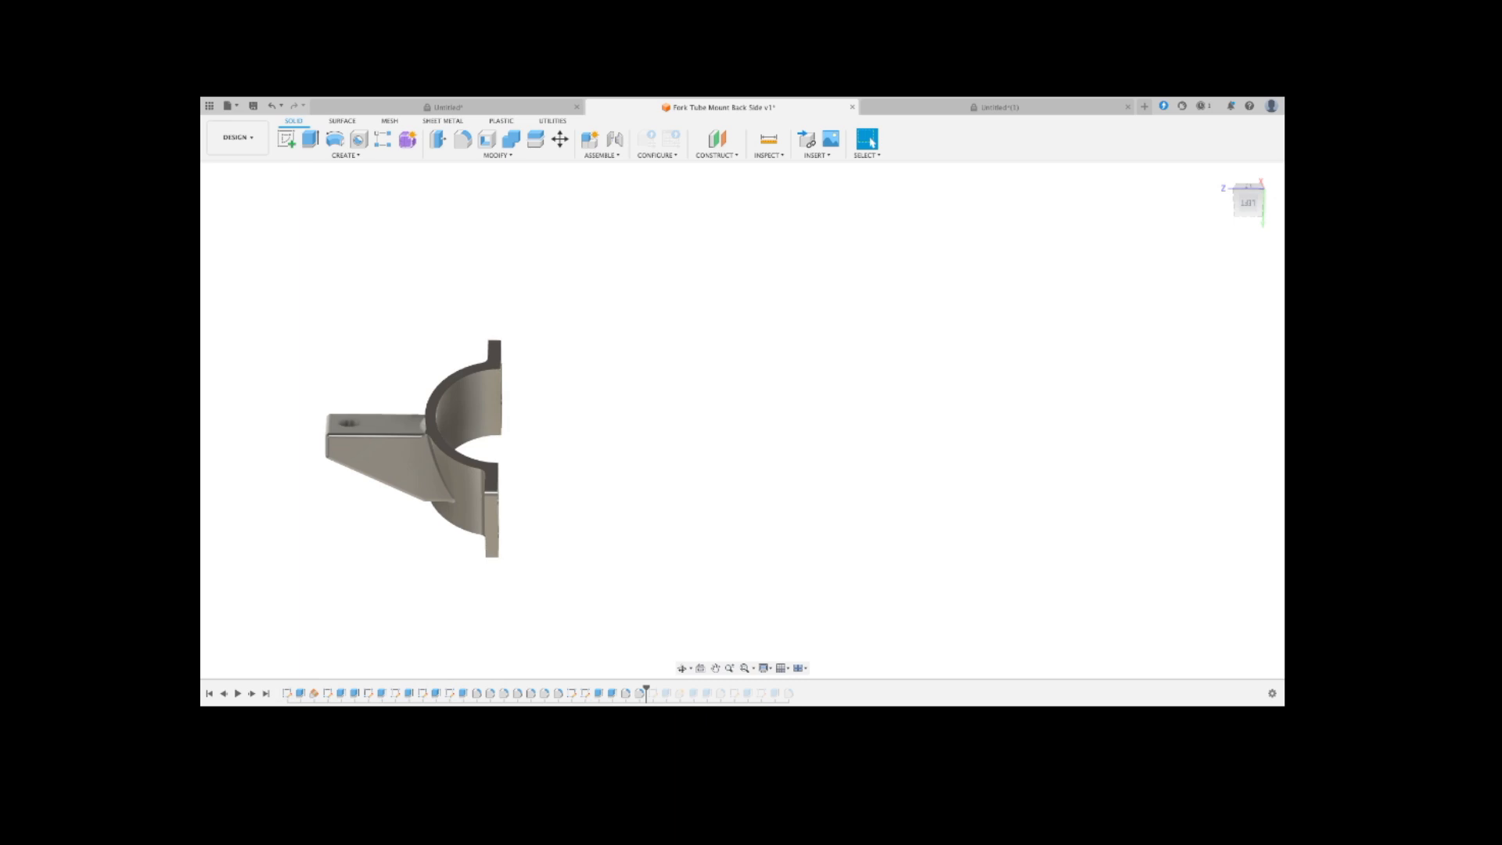
click(251, 693)
click(251, 693)
click(251, 693)
click(251, 693)
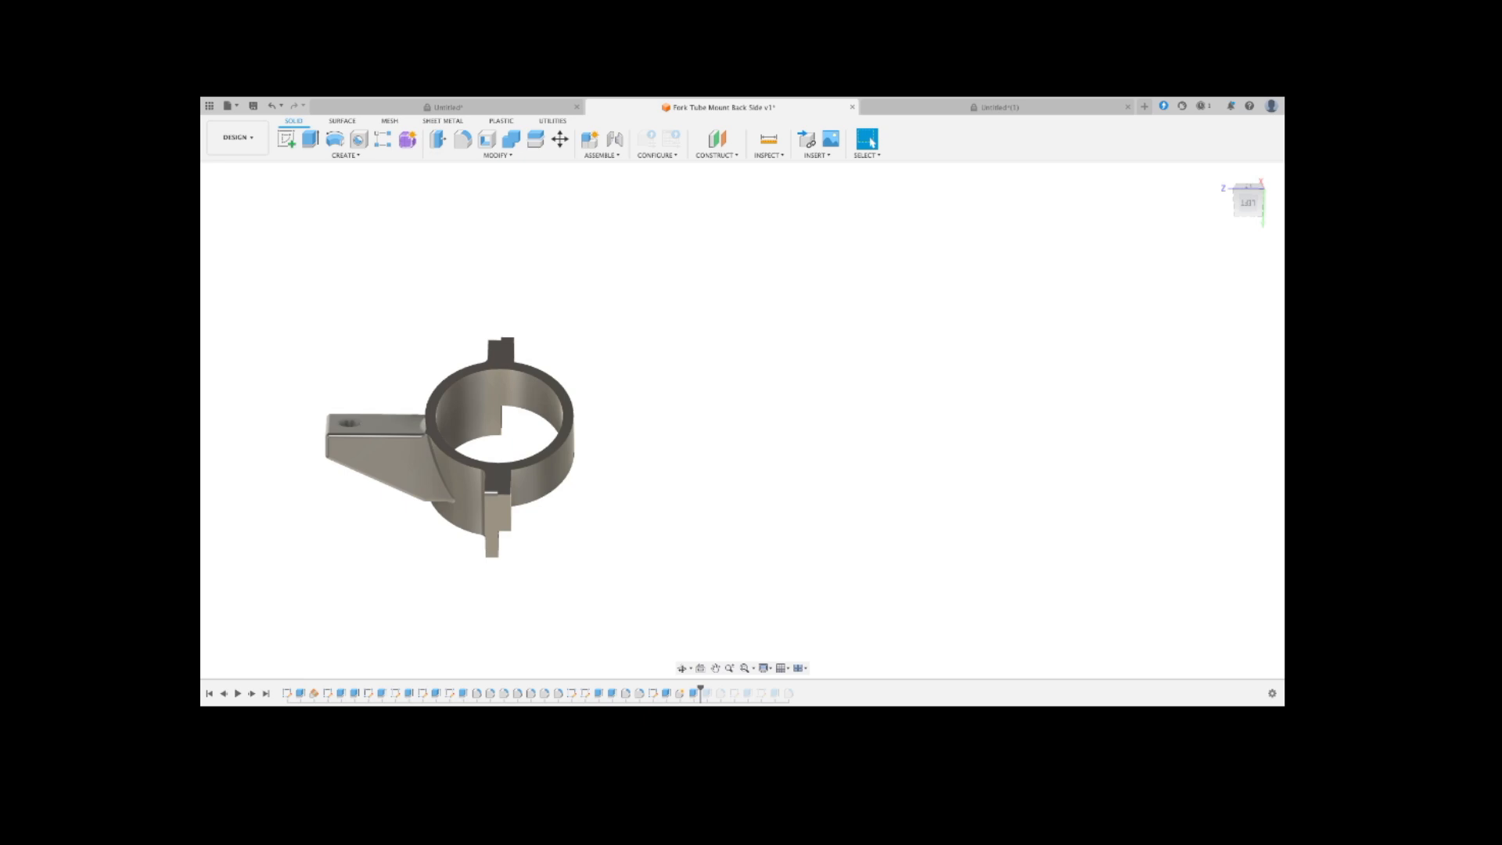
shift+middle_drag(618, 477, 548, 474)
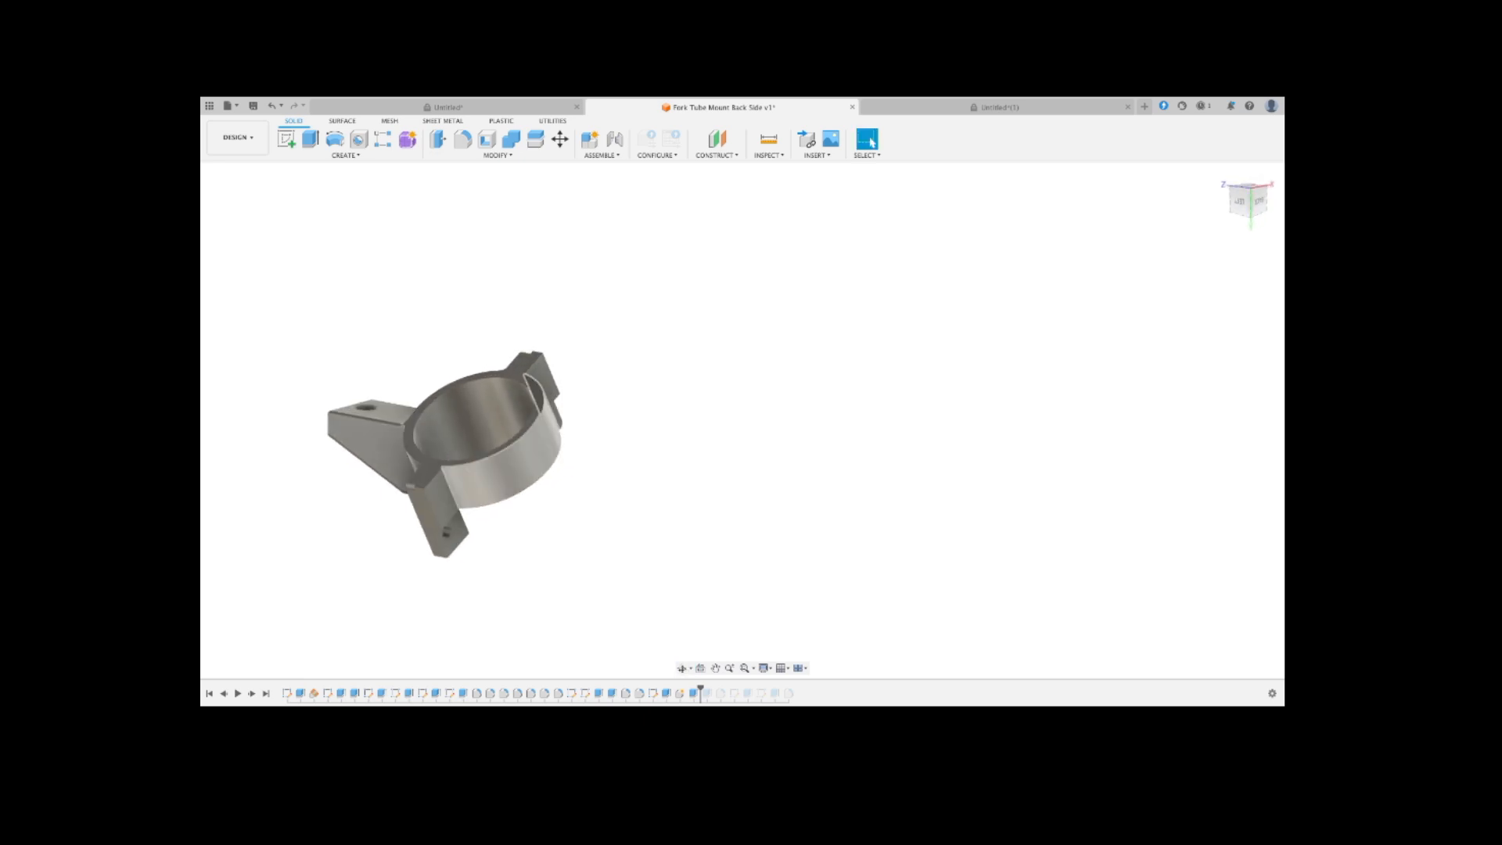
shift+middle_drag(548, 473, 580, 378)
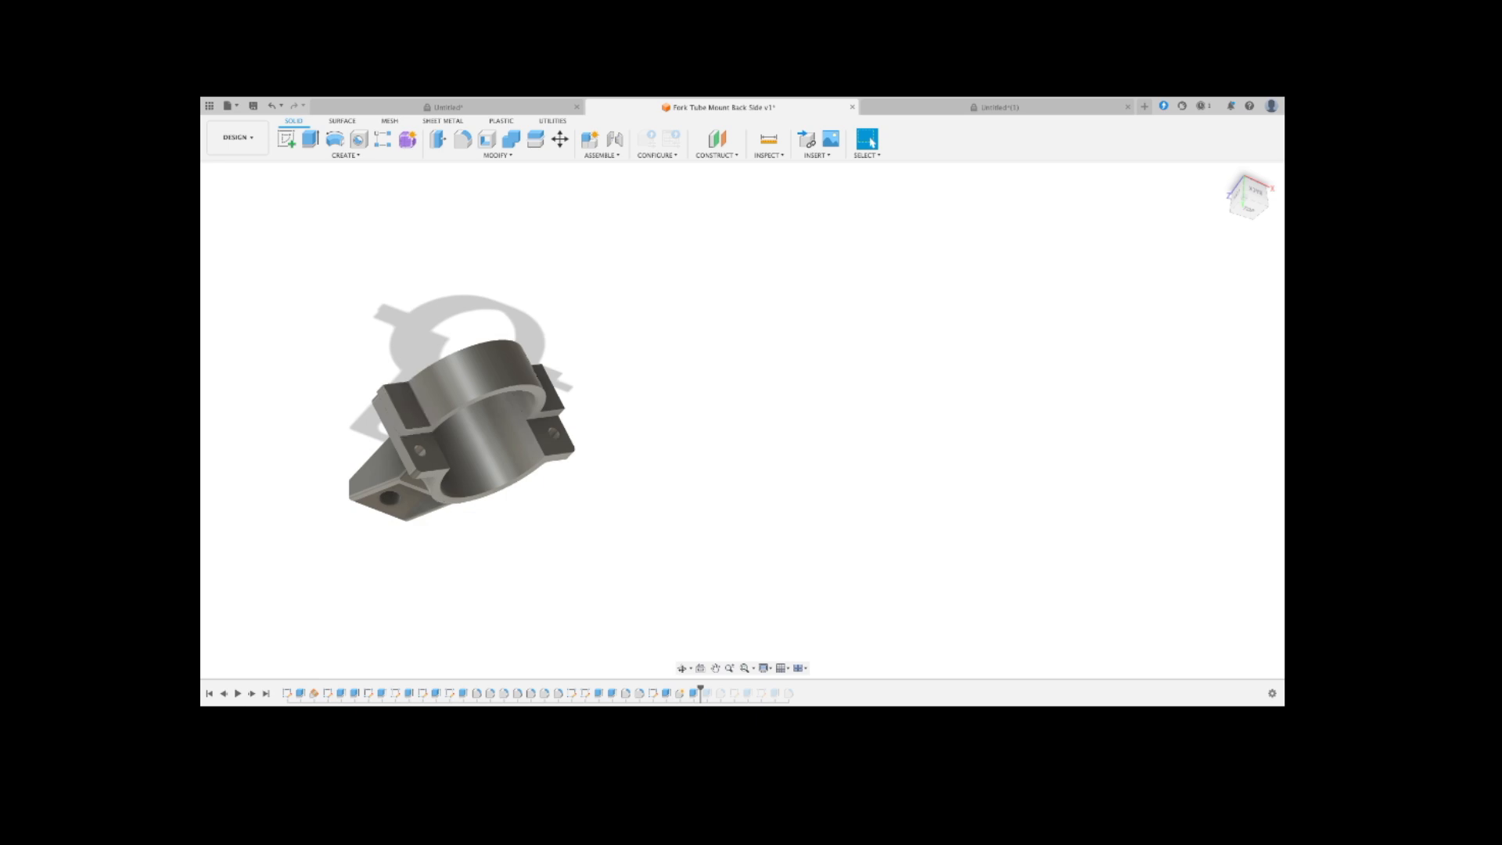
- Advance the history through the full-height extrusion and corner rounding of the second clamp half, and inspect its back
key(Right)
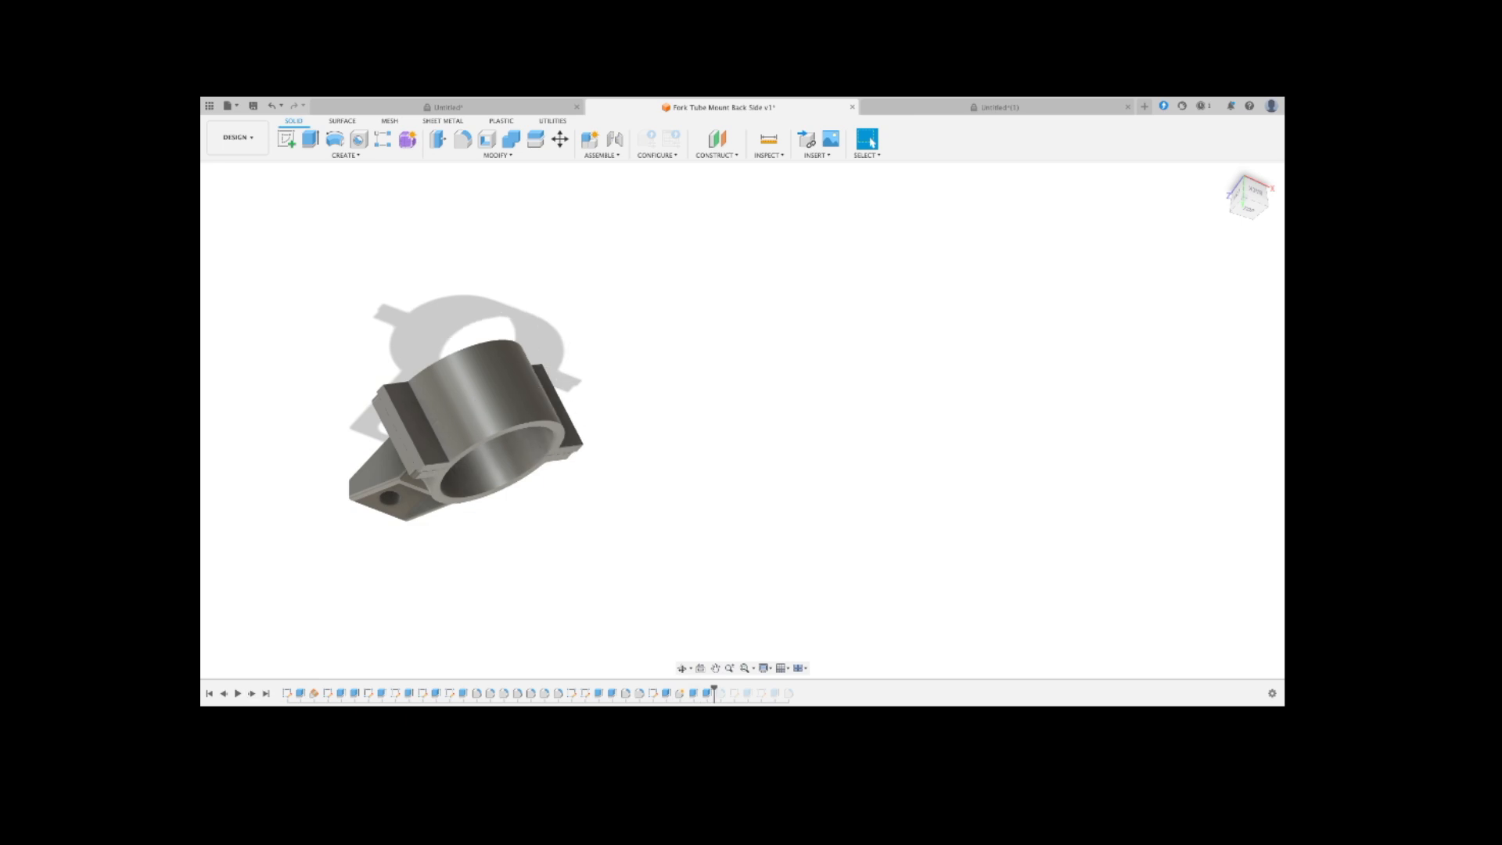
key(Right)
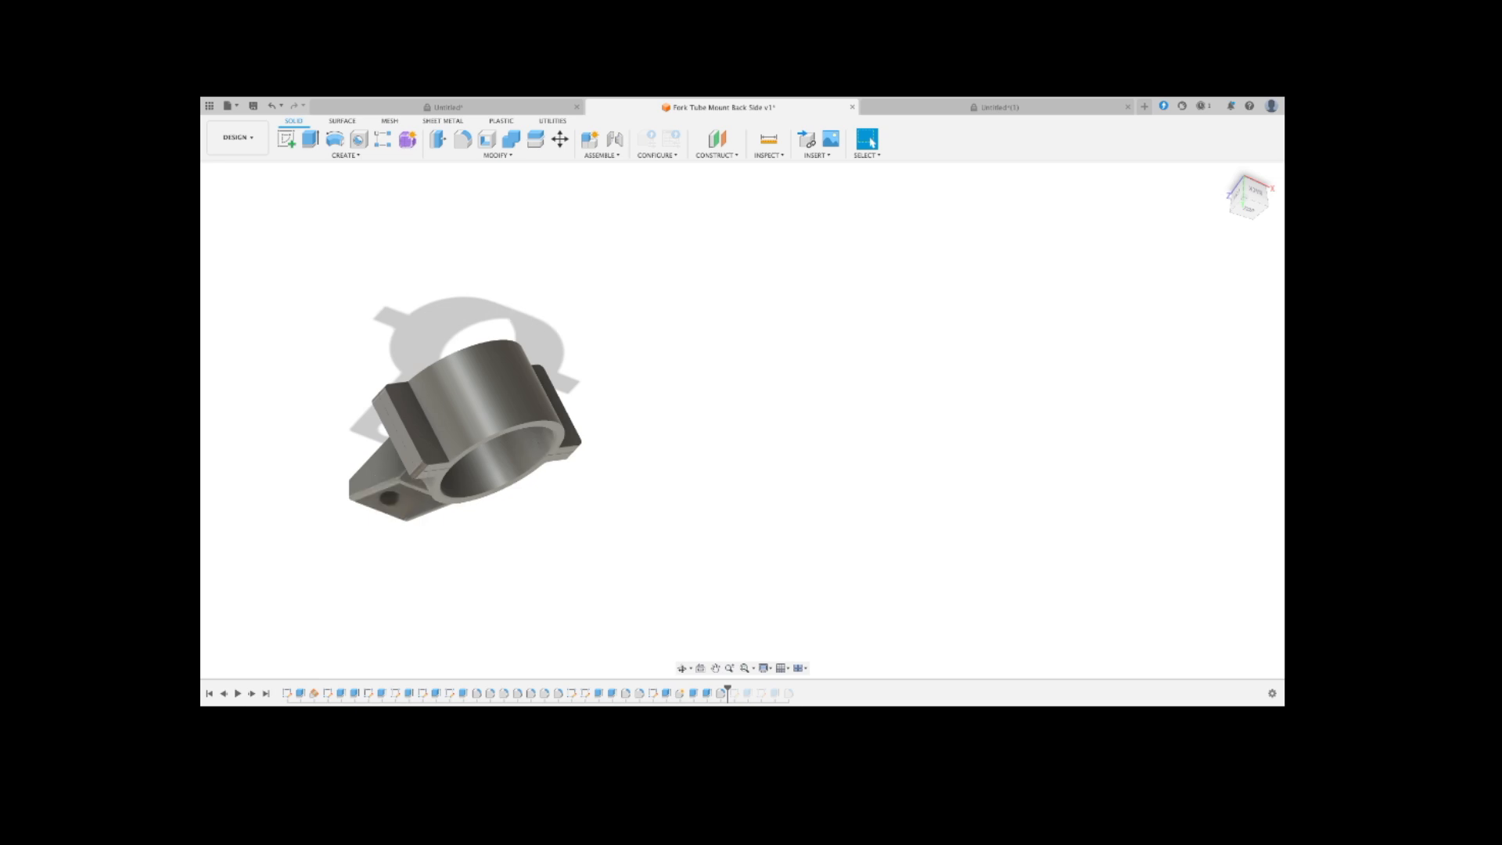
shift+middle_drag(532, 395, 469, 461)
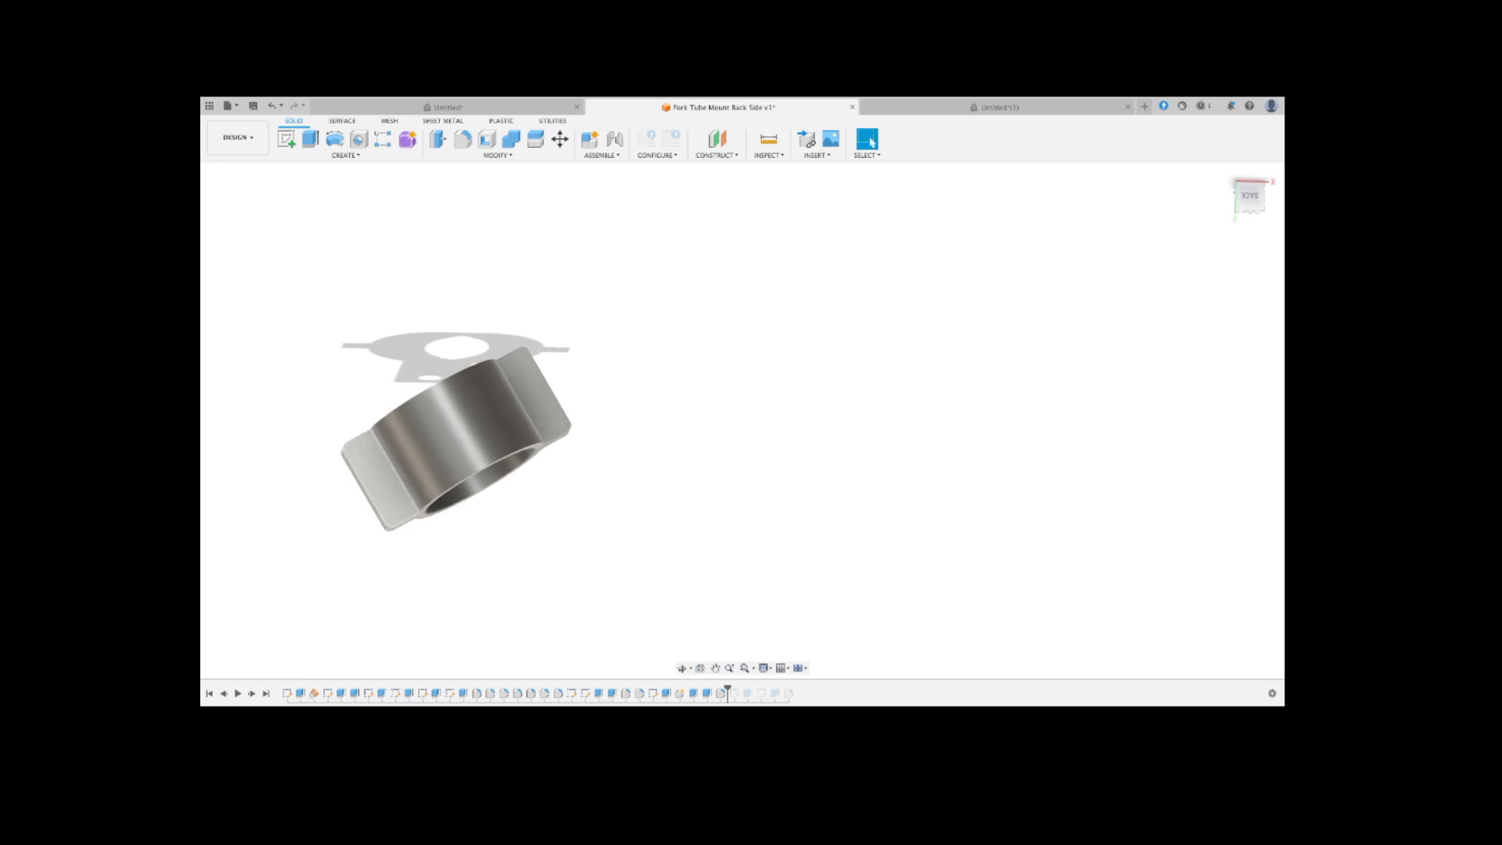
- Examine the second clamp half's blank flange faces, advance the history through the bolt holes on both flanges, and inspect the part
scroll(388, 497, up, 5)
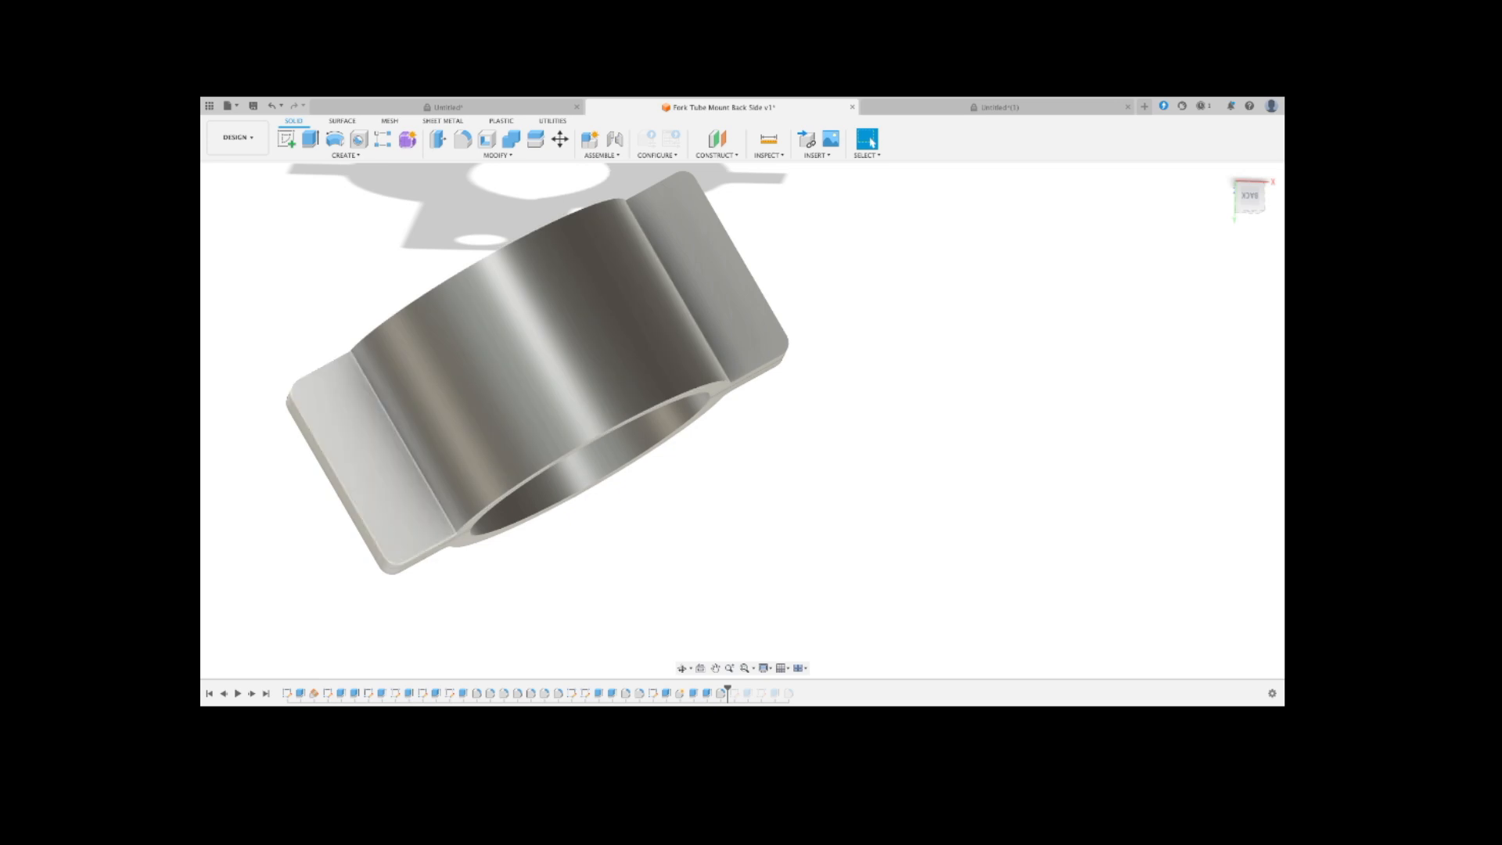
click(711, 278)
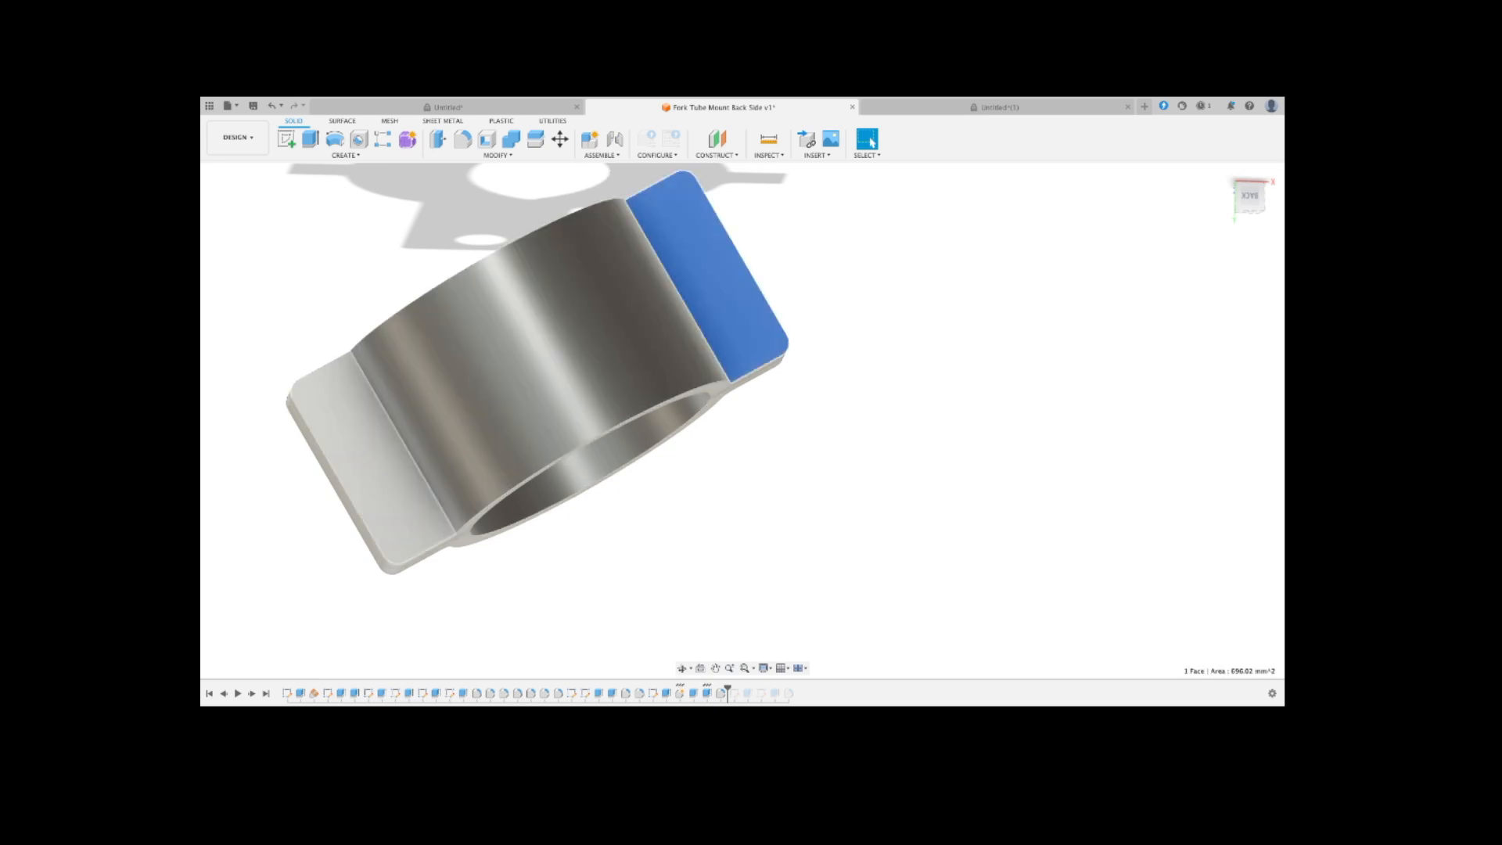
click(373, 458)
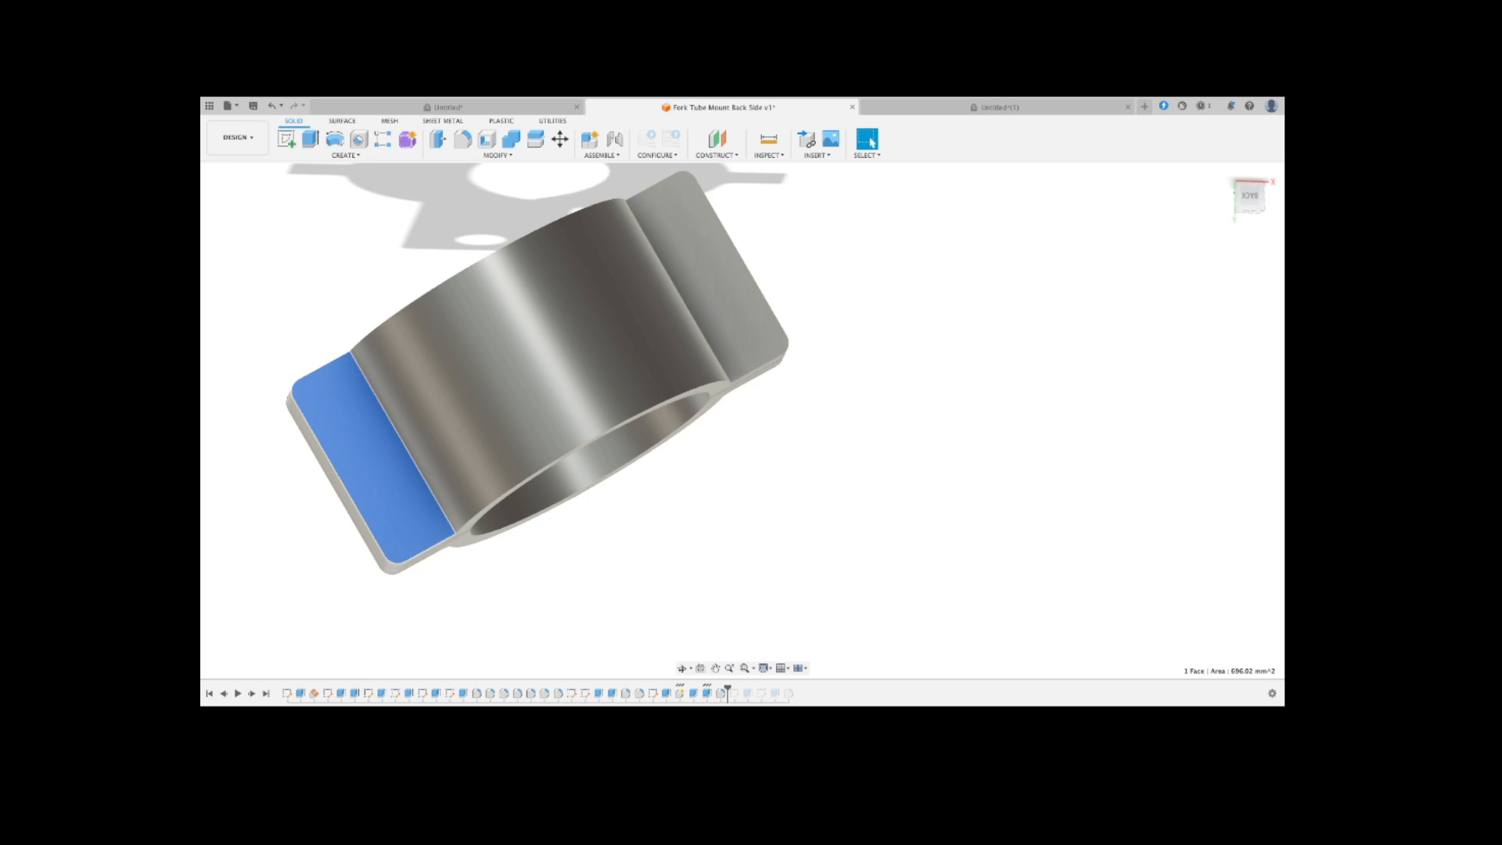
click(251, 693)
click(251, 693)
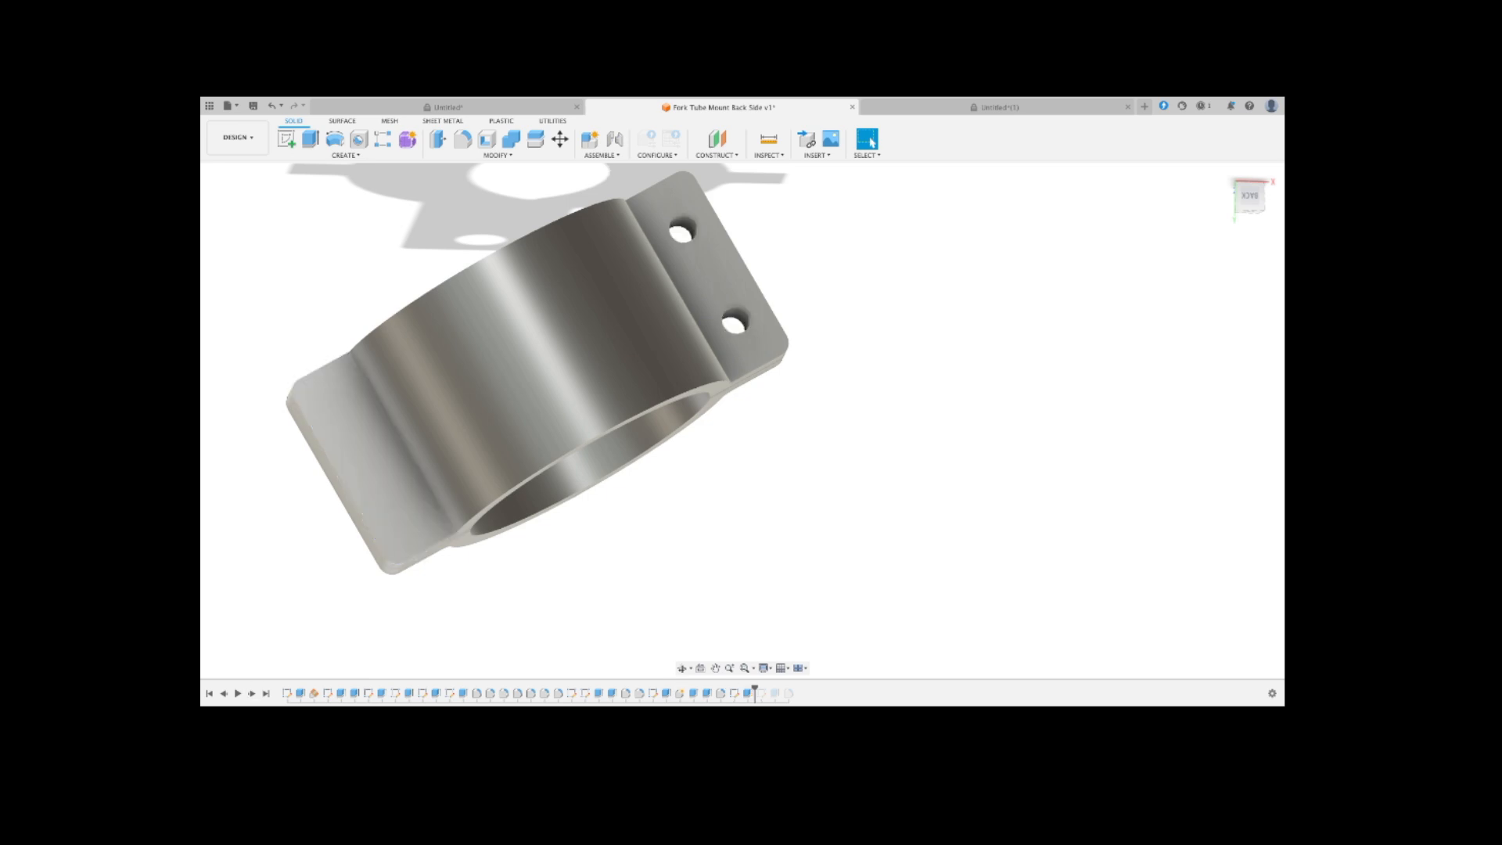
click(252, 694)
click(251, 693)
click(252, 693)
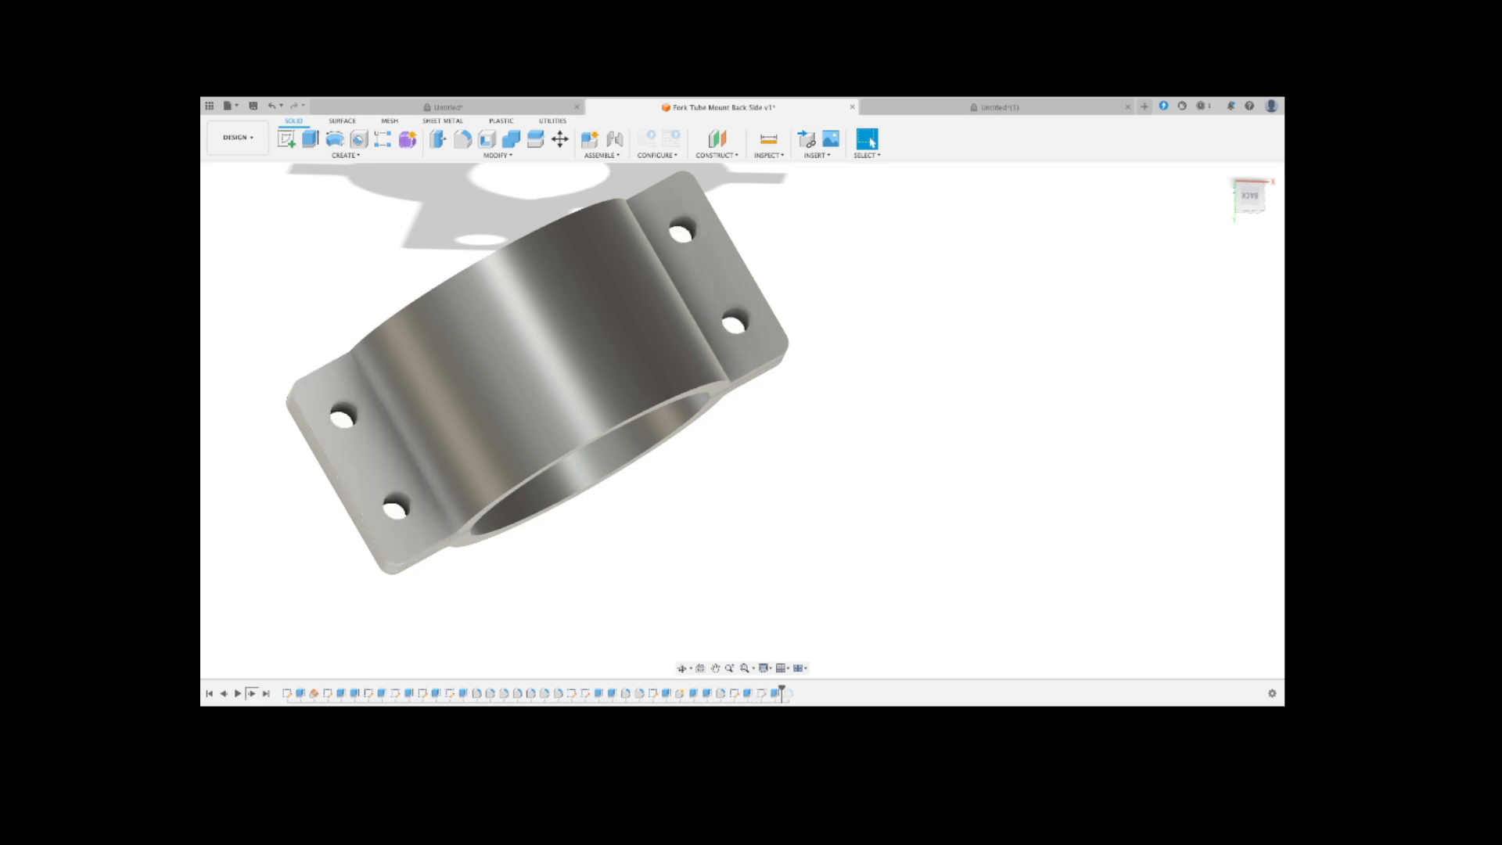
shift+middle_drag(469, 336, 683, 485)
scroll(400, 586, down, 4)
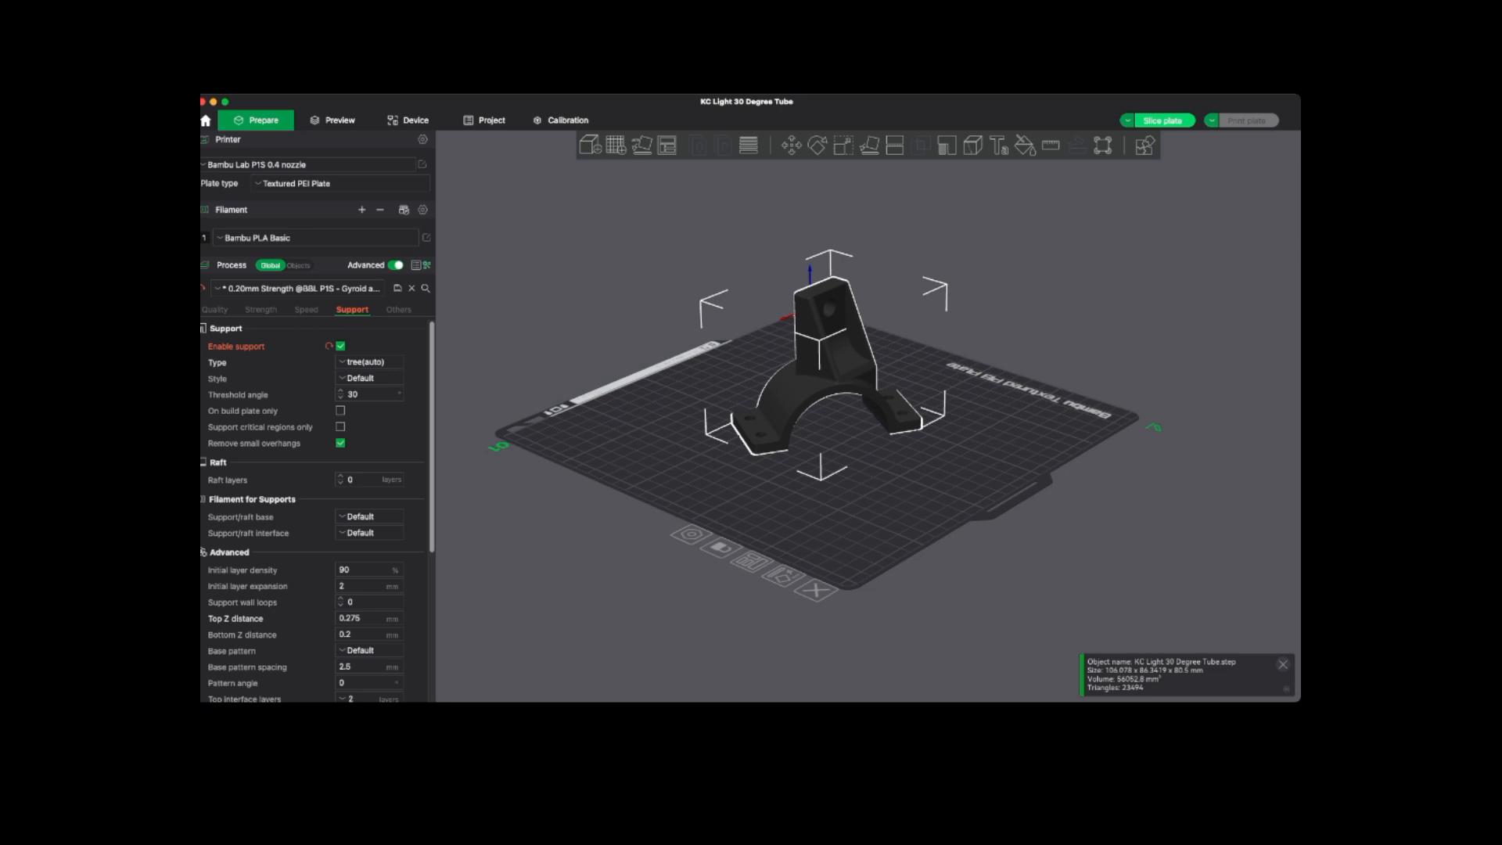
- Switch to Bambu Studio, show the strength settings, and auto-orient the light mount on the build plate
drag(923, 548, 833, 549)
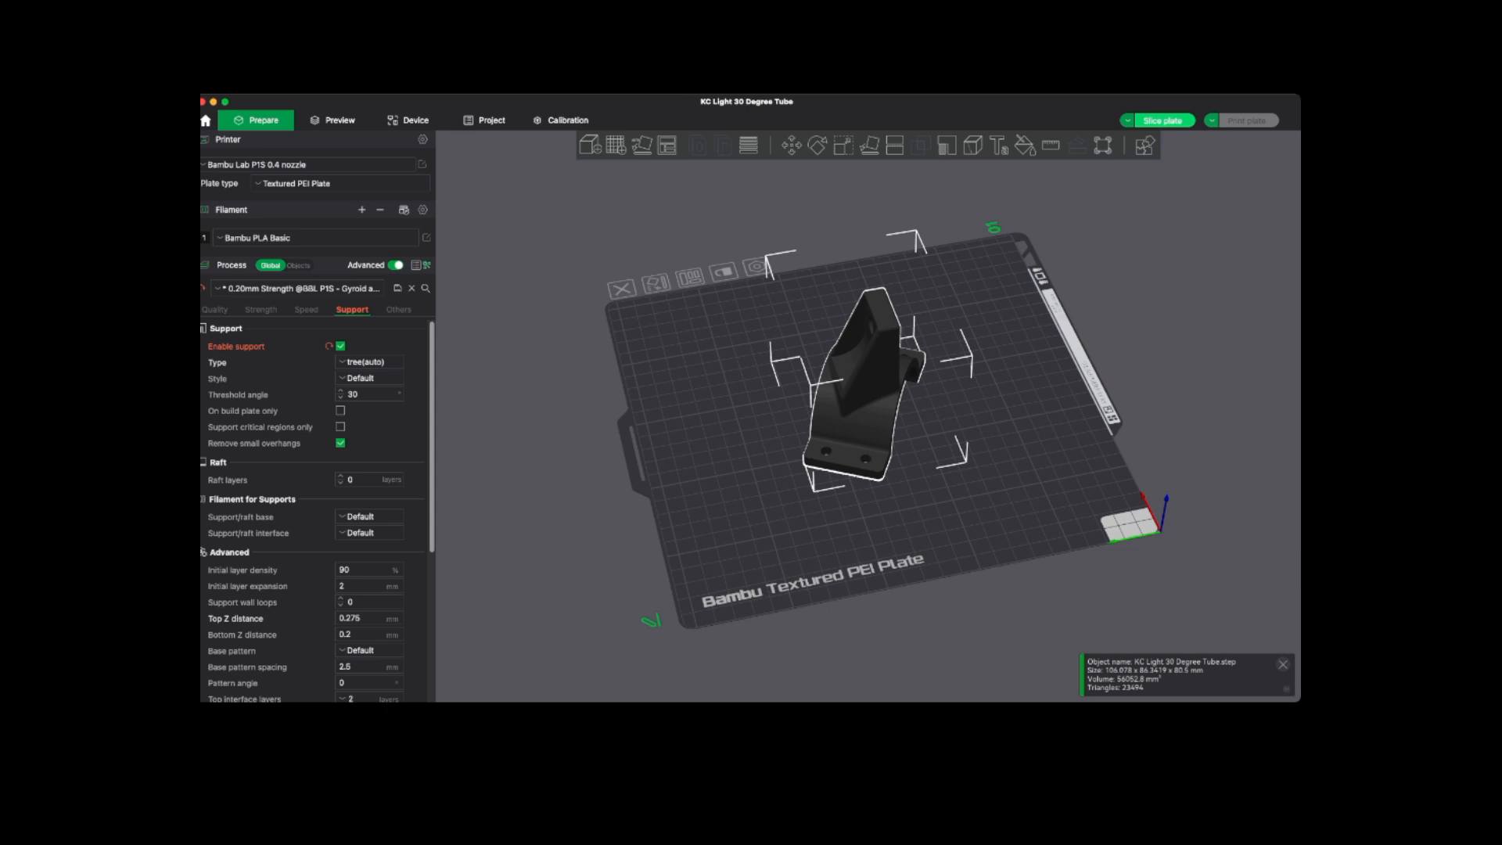
click(262, 309)
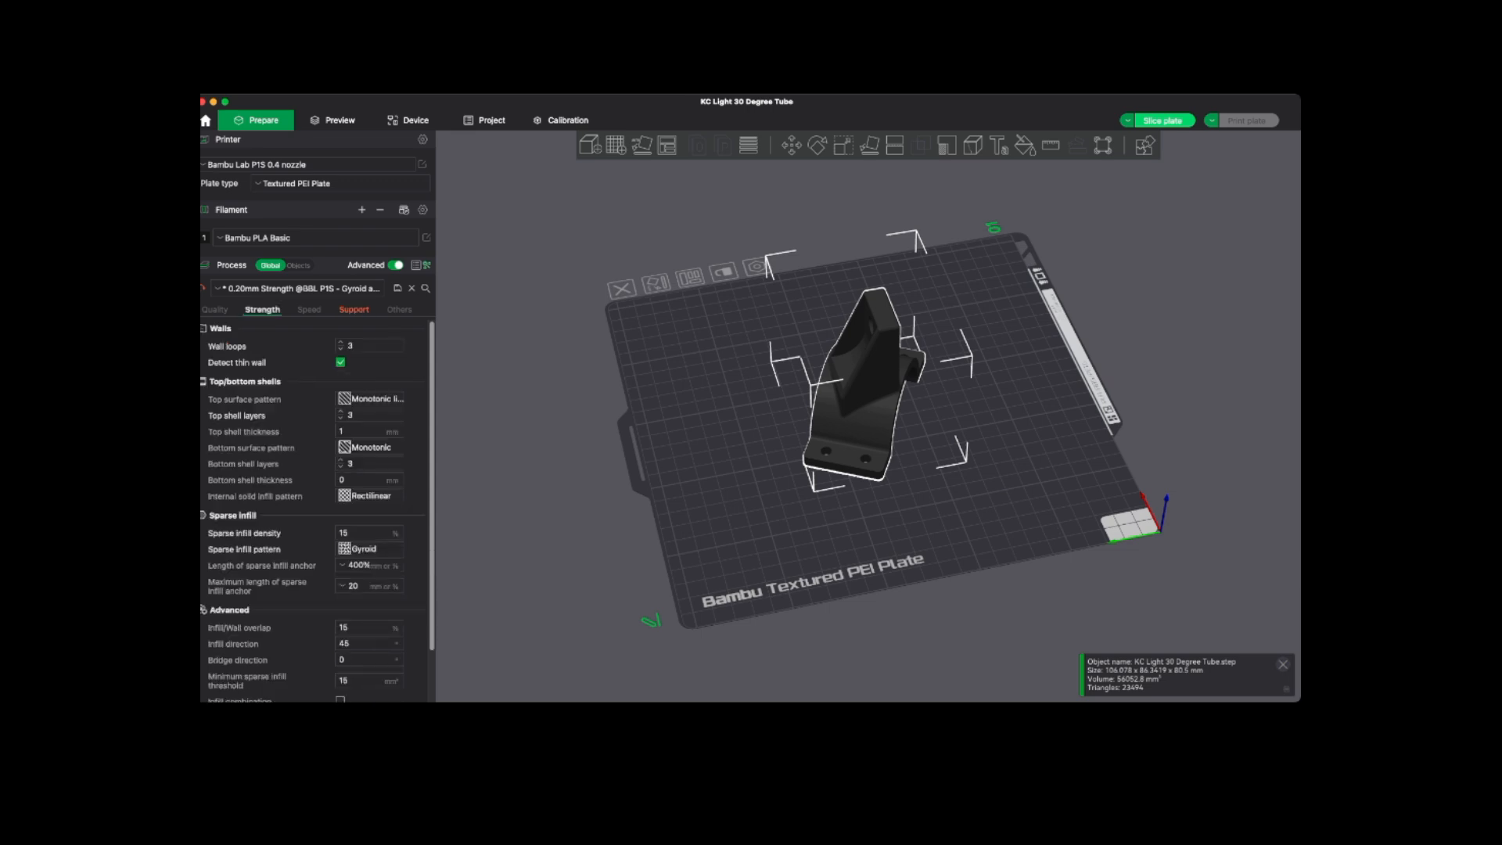
mouse_move(720, 516)
mouse_down()
mouse_move(704, 469)
mouse_move(747, 510)
mouse_move(707, 494)
mouse_up()
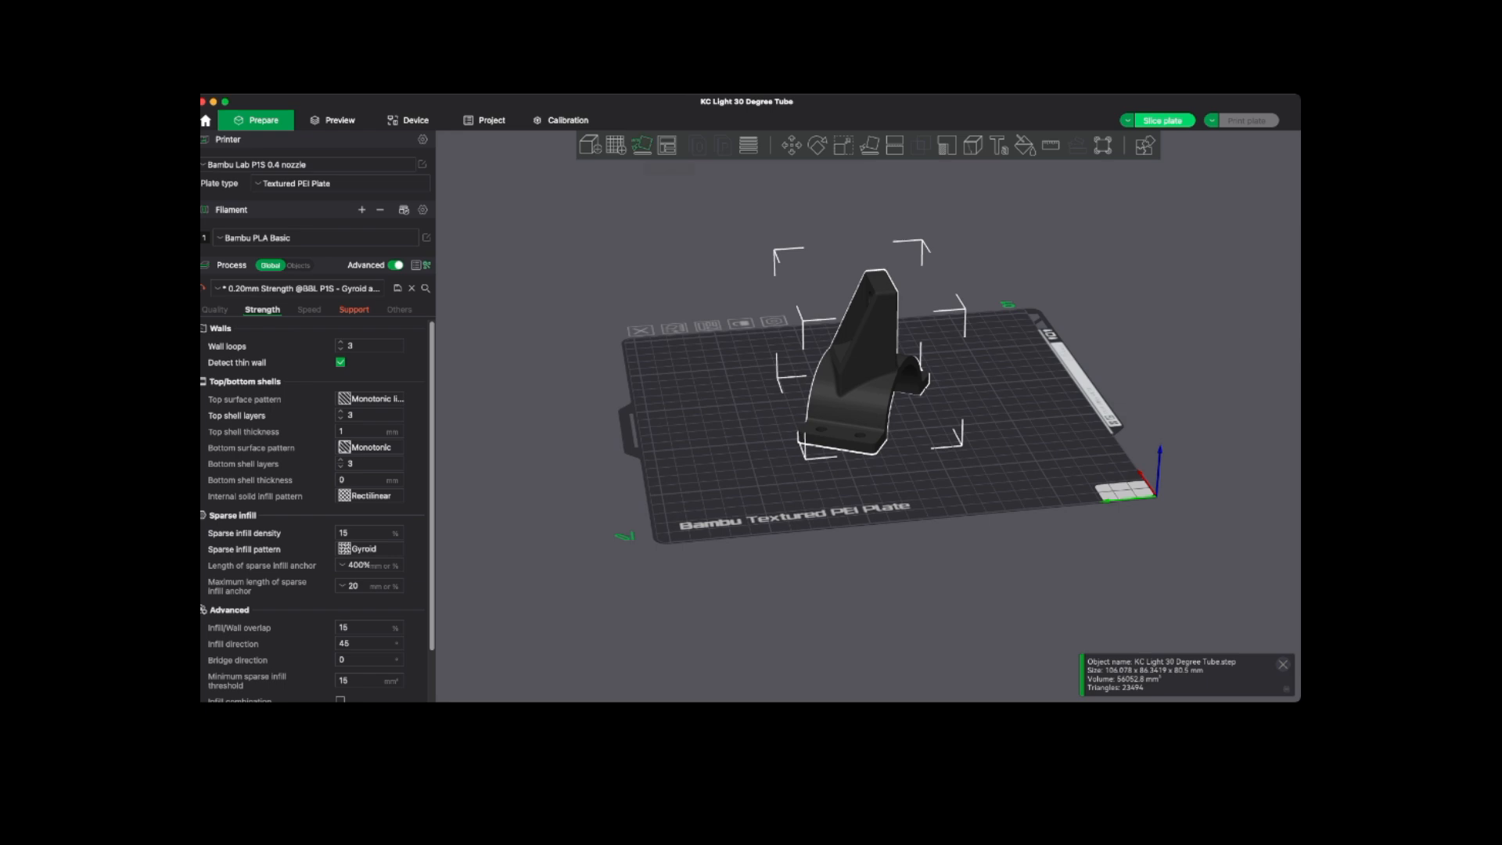
click(641, 145)
- Inspect the reoriented mount from several angles, examining the overhanging arm, the clamp's inner side and its contact with the plate
drag(719, 494, 812, 485)
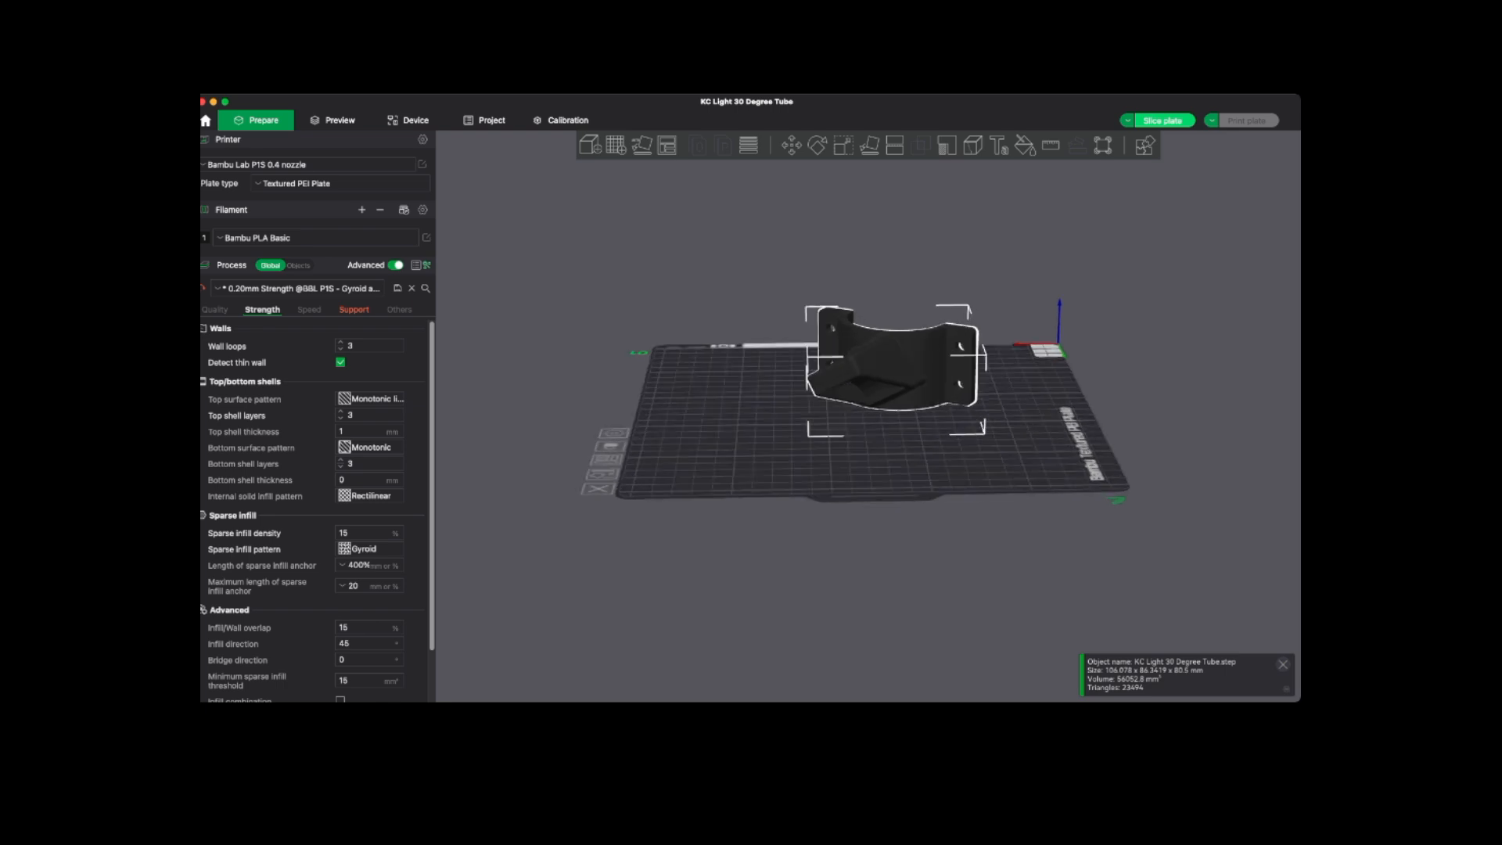
scroll(868, 416, up, 20)
scroll(869, 416, down, 19)
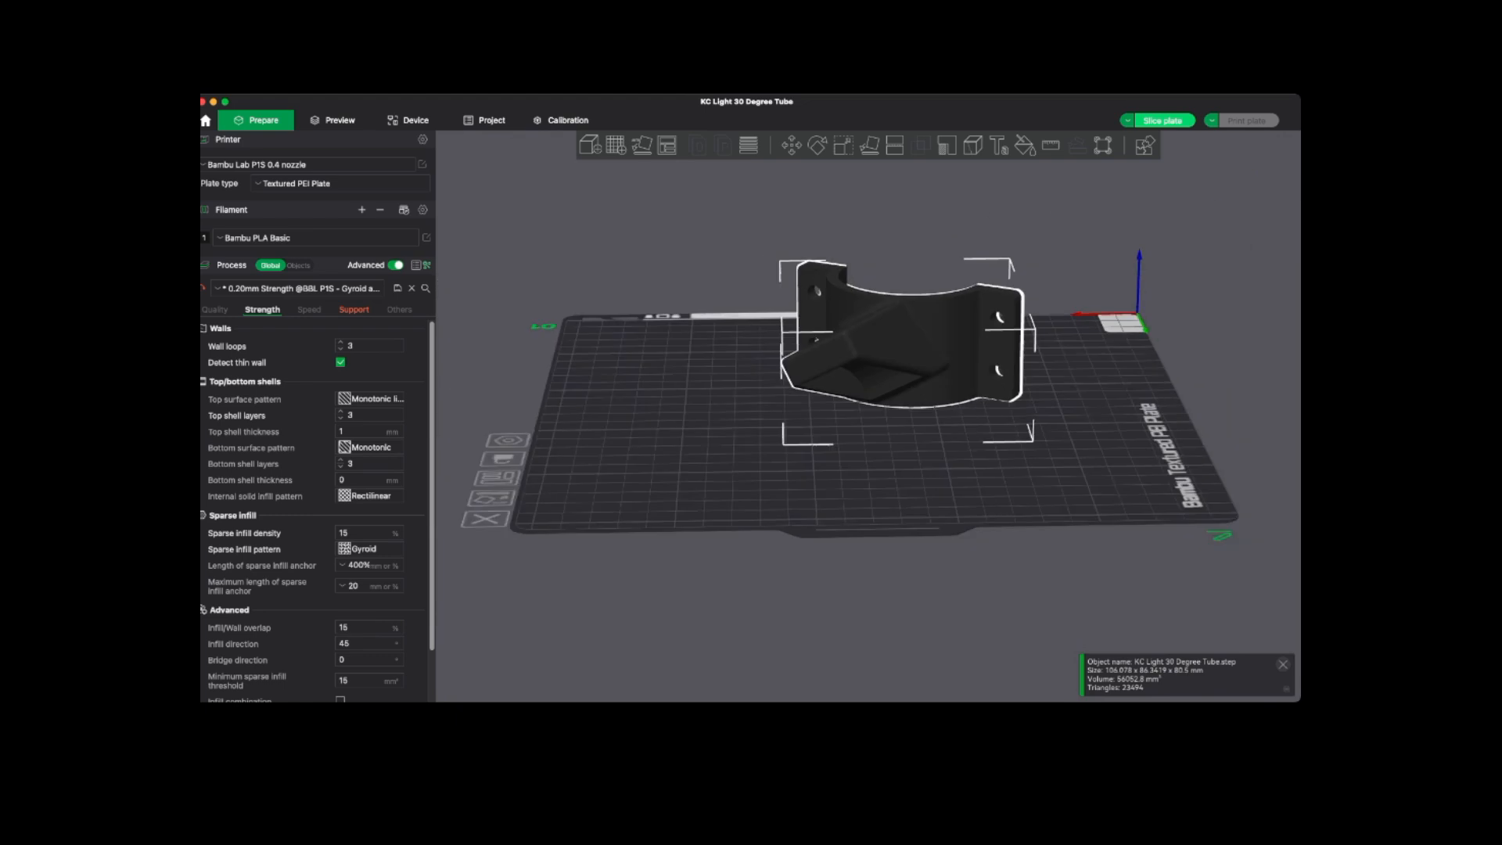
scroll(868, 416, up, 2)
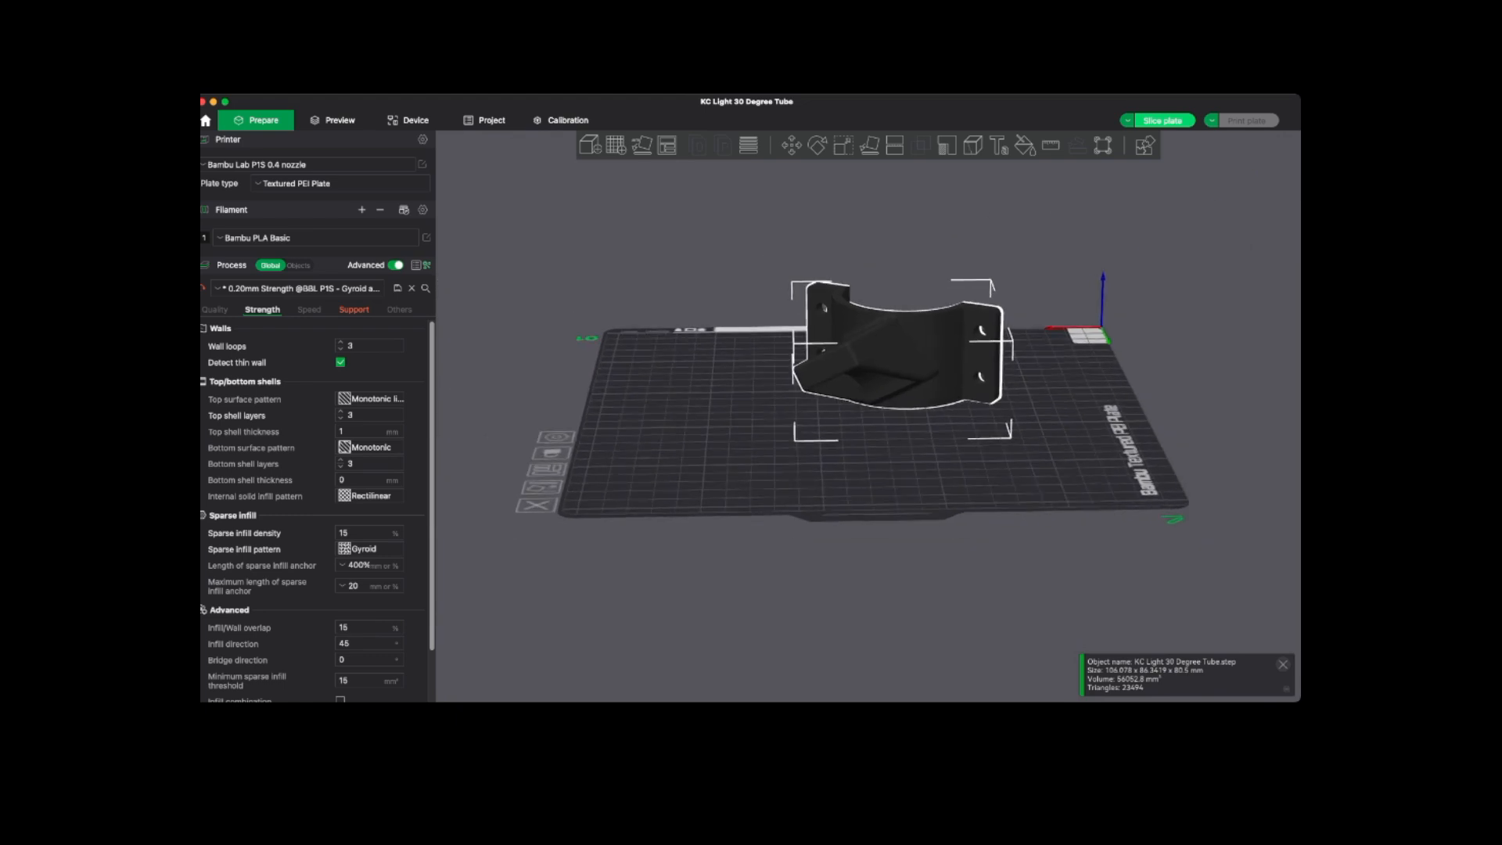
right_drag(868, 417, 792, 468)
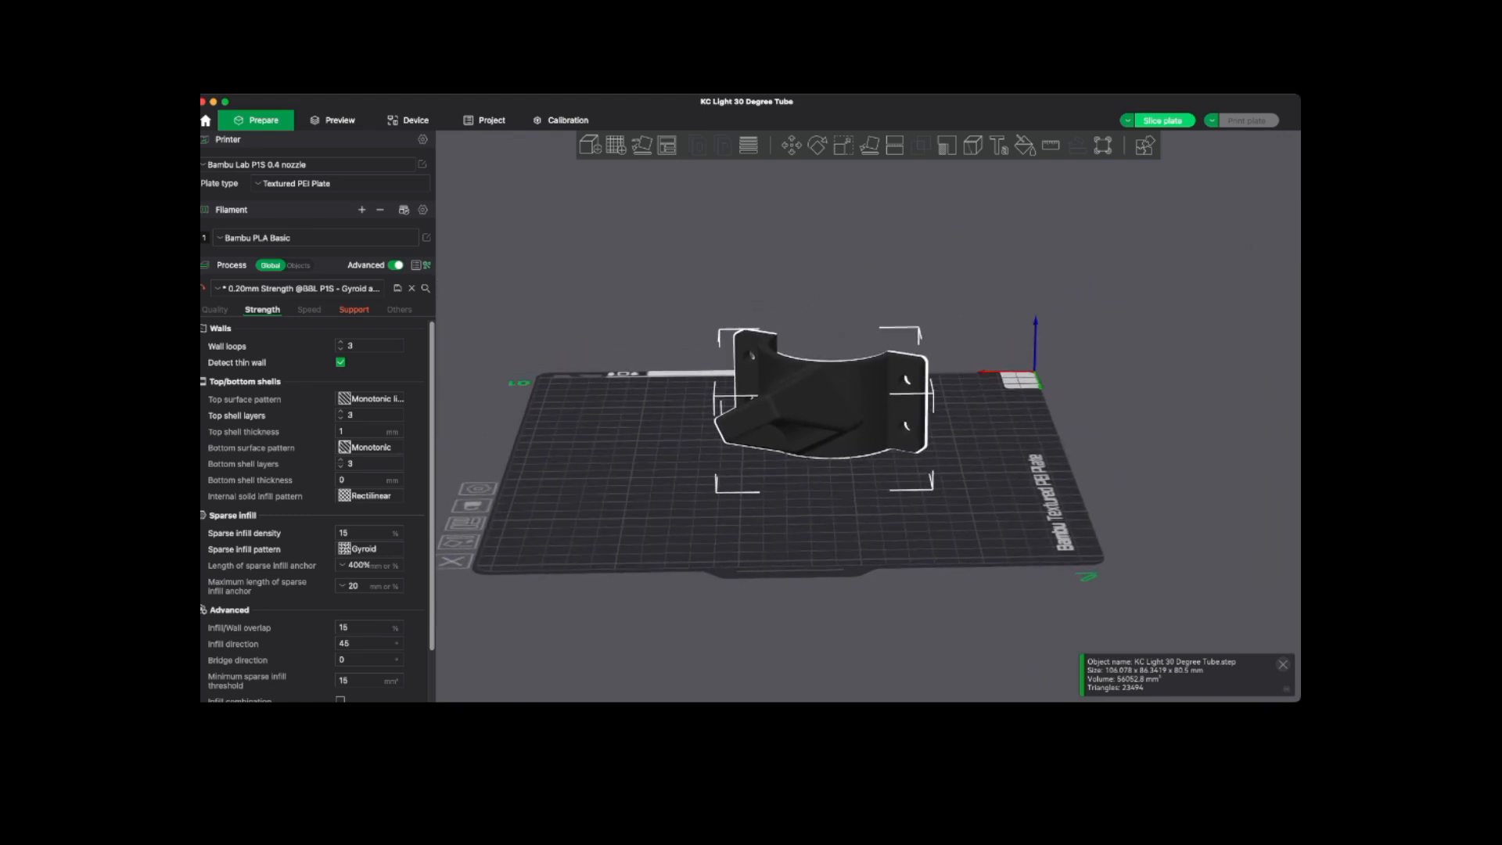
drag(938, 508, 812, 498)
right_drag(812, 498, 838, 486)
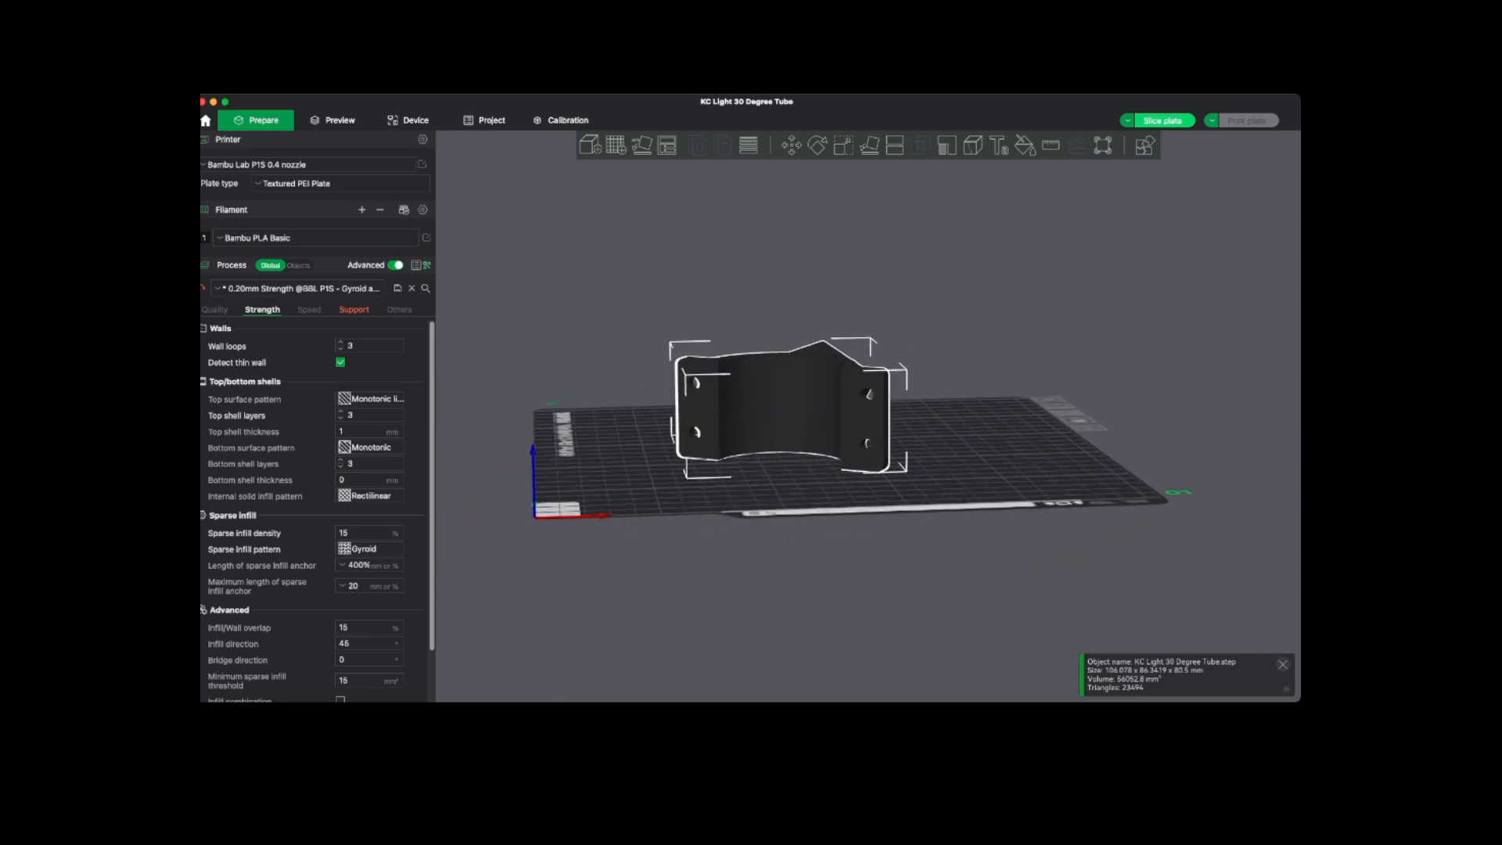
drag(837, 485, 883, 497)
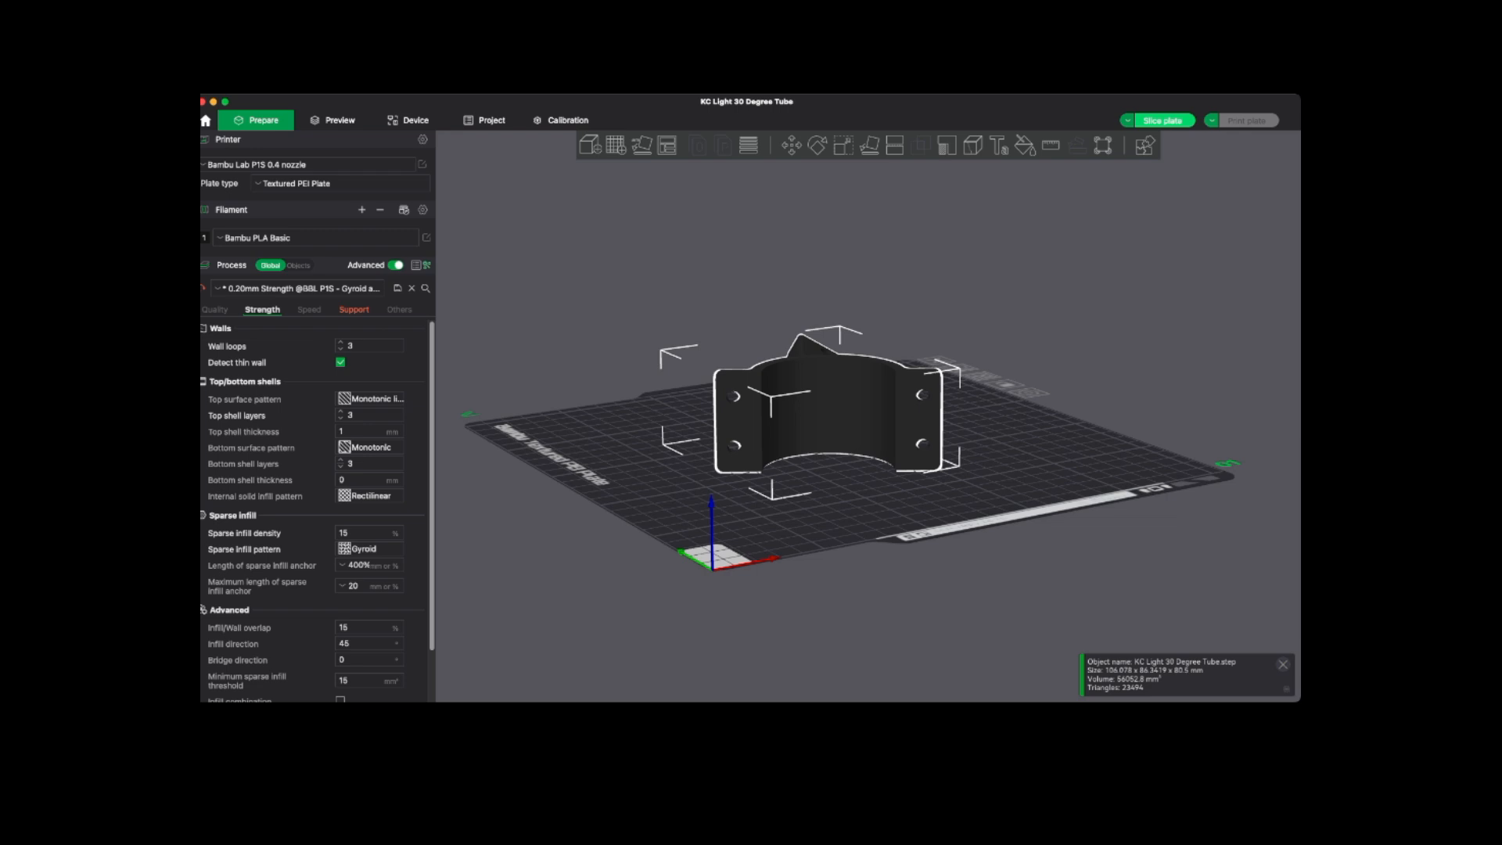
drag(782, 547, 1004, 583)
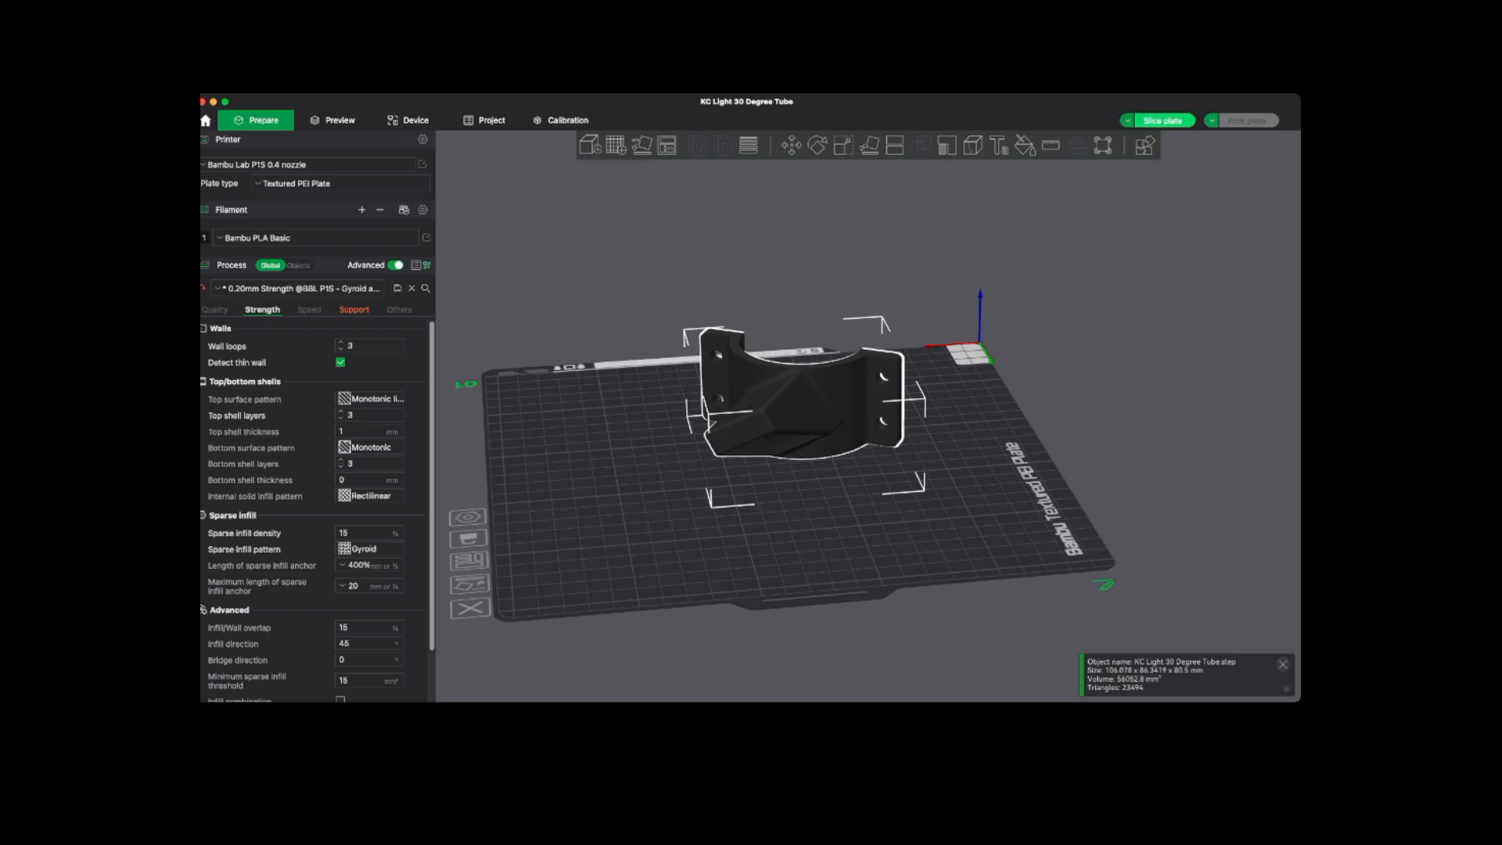
drag(962, 560, 902, 557)
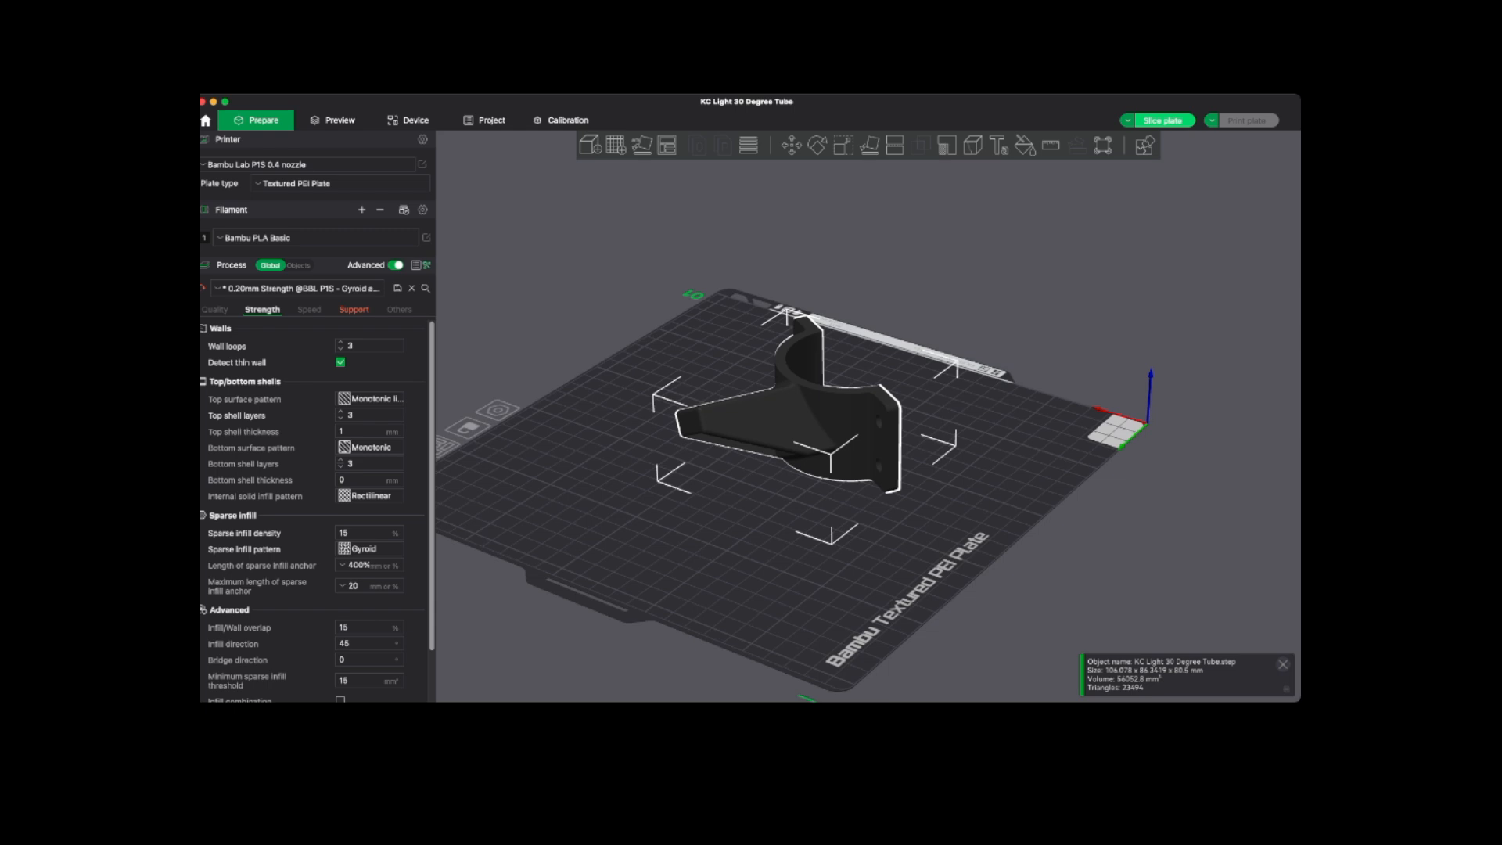
right_drag(903, 557, 909, 548)
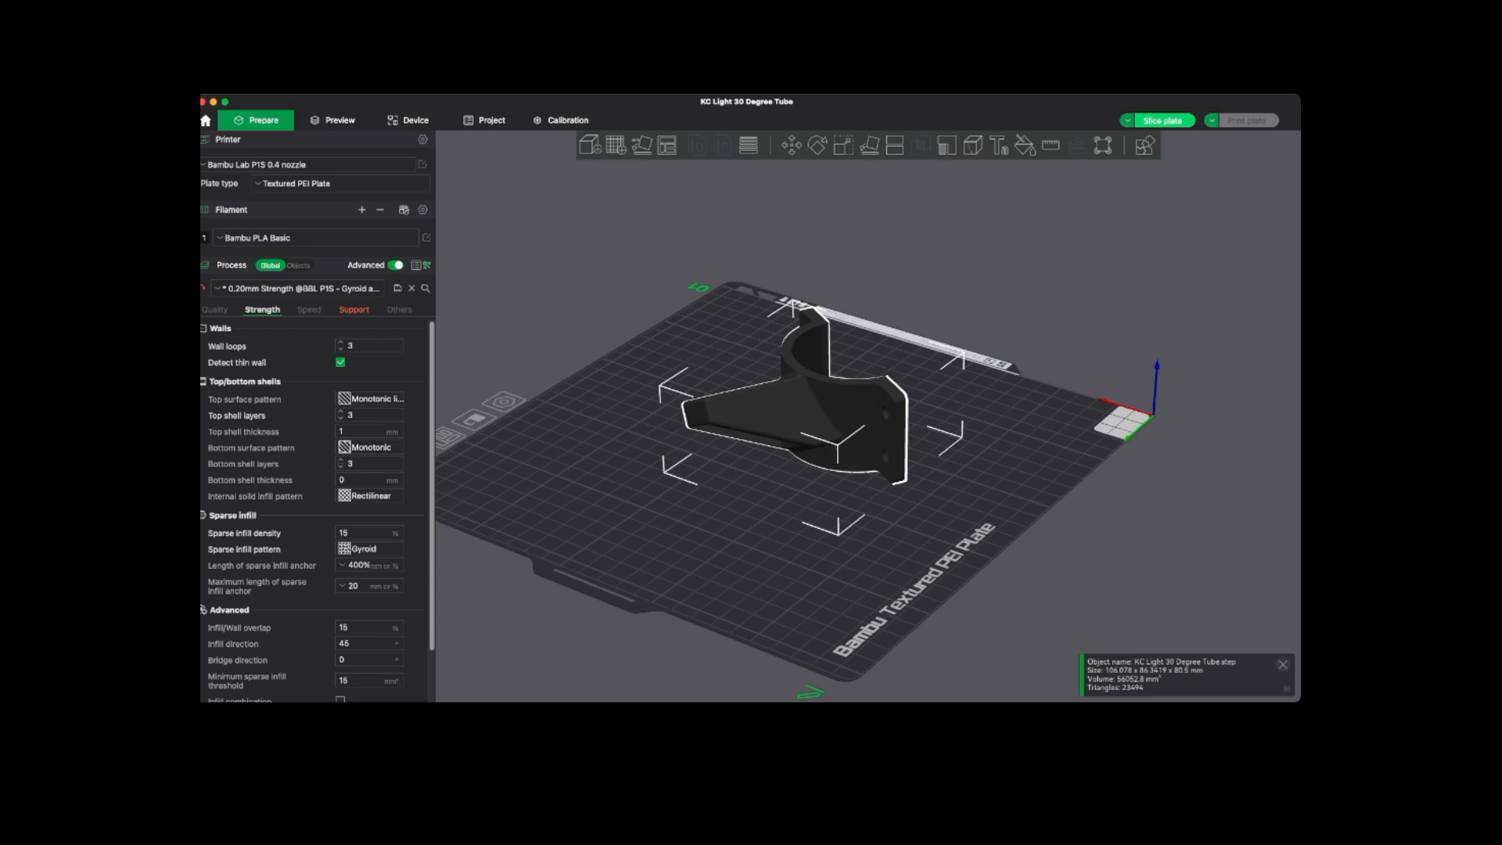
drag(909, 549, 944, 532)
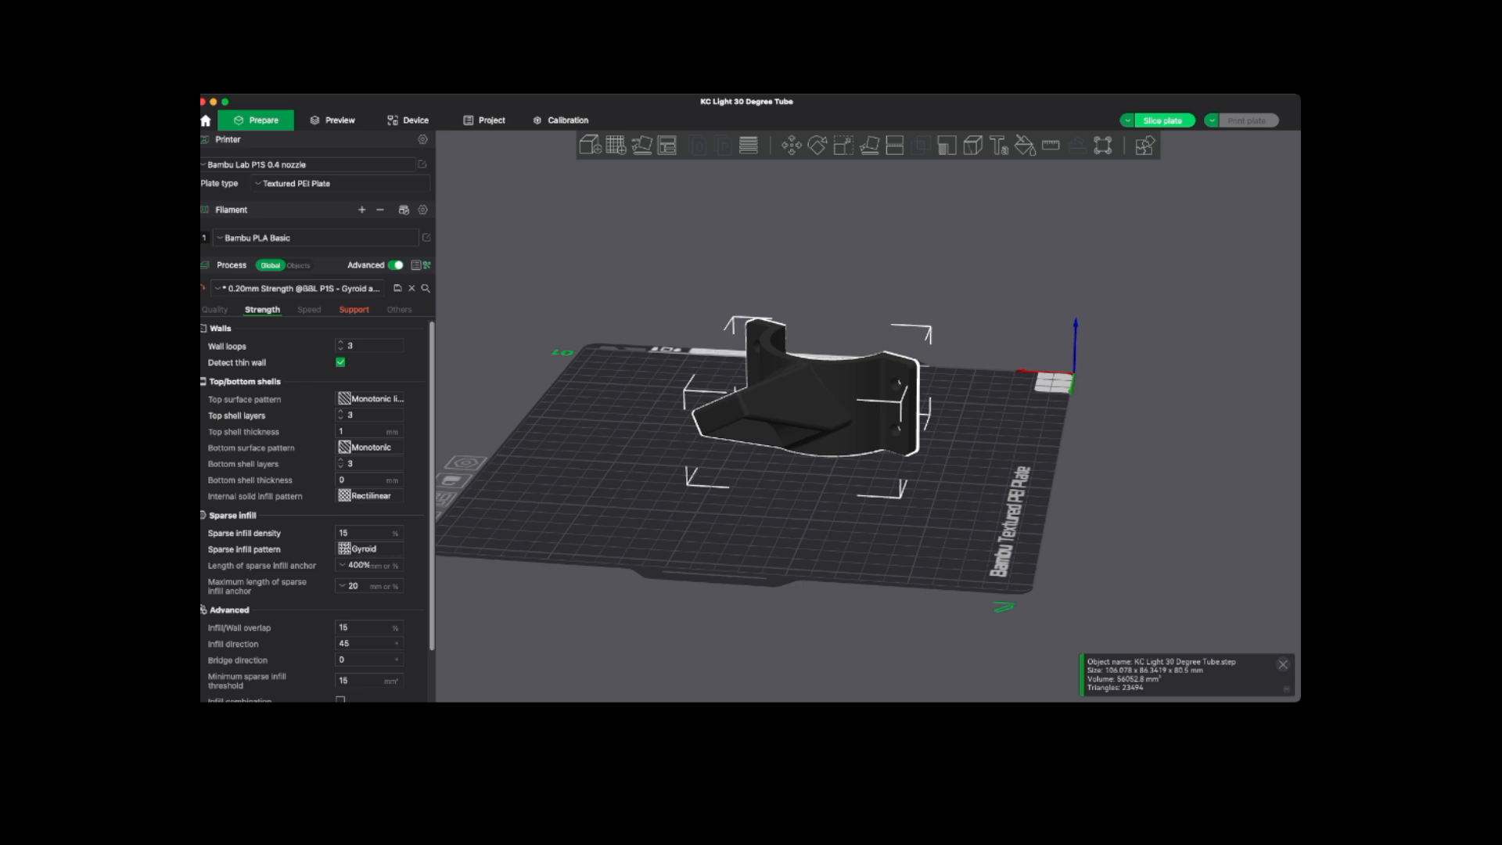
drag(915, 539, 943, 534)
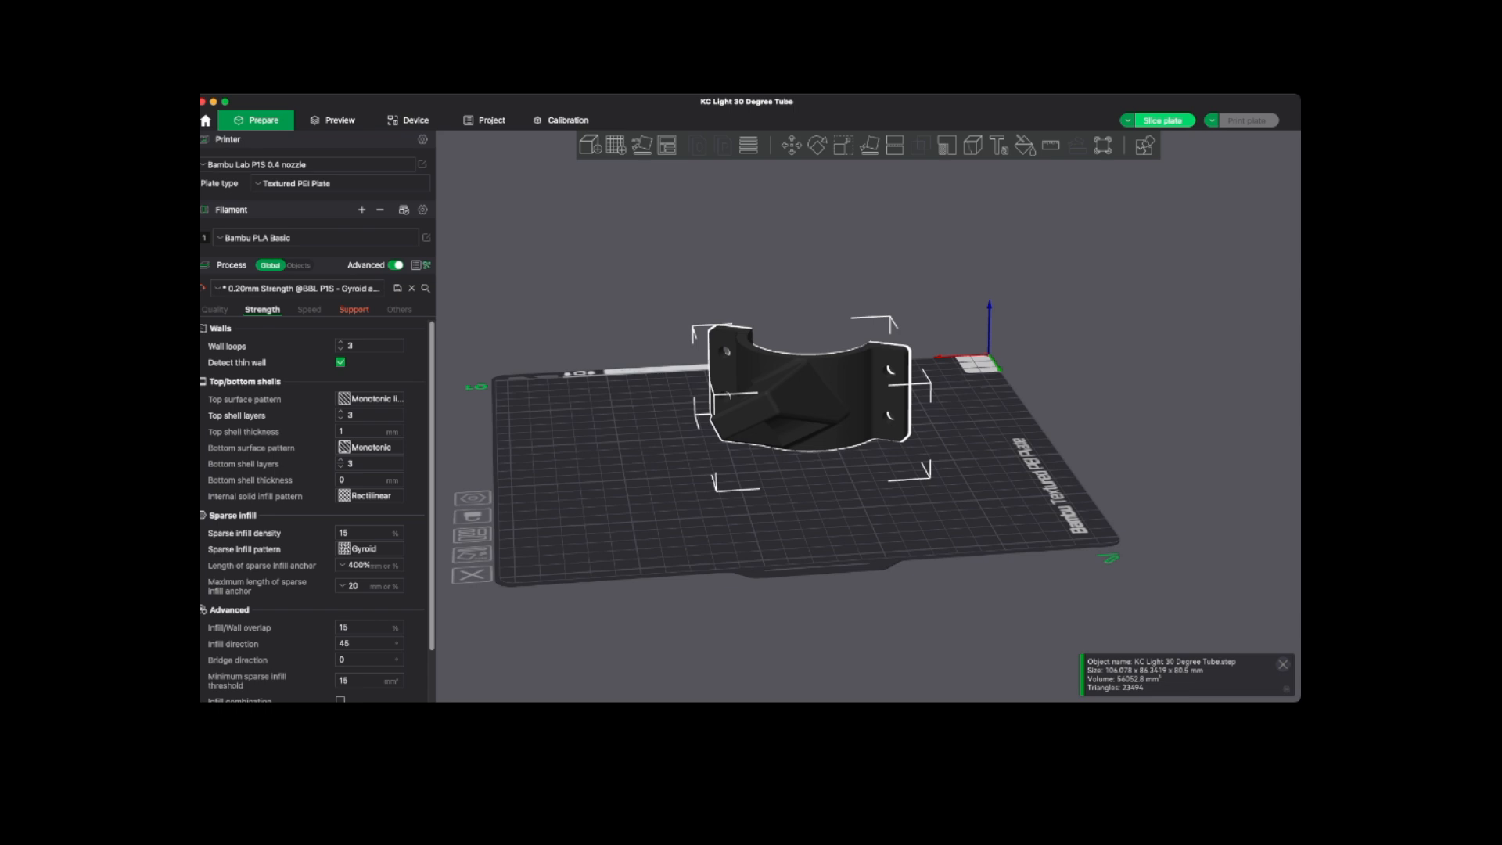
- Review the wall loops and sparse infill density settings and view the underside of the mount's arm
drag(883, 540, 967, 554)
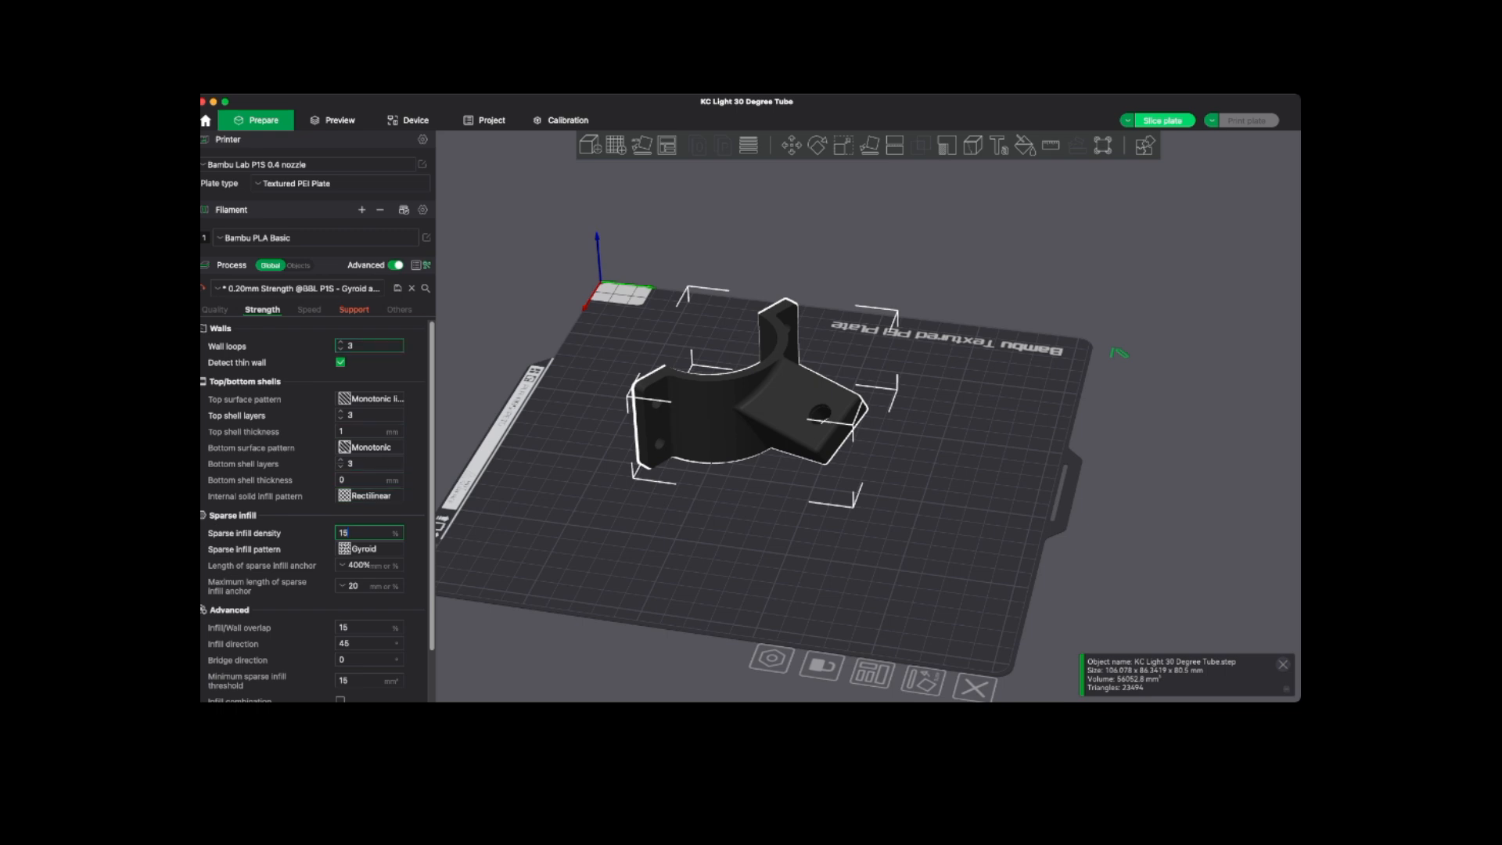
click(371, 346)
drag(939, 547, 873, 516)
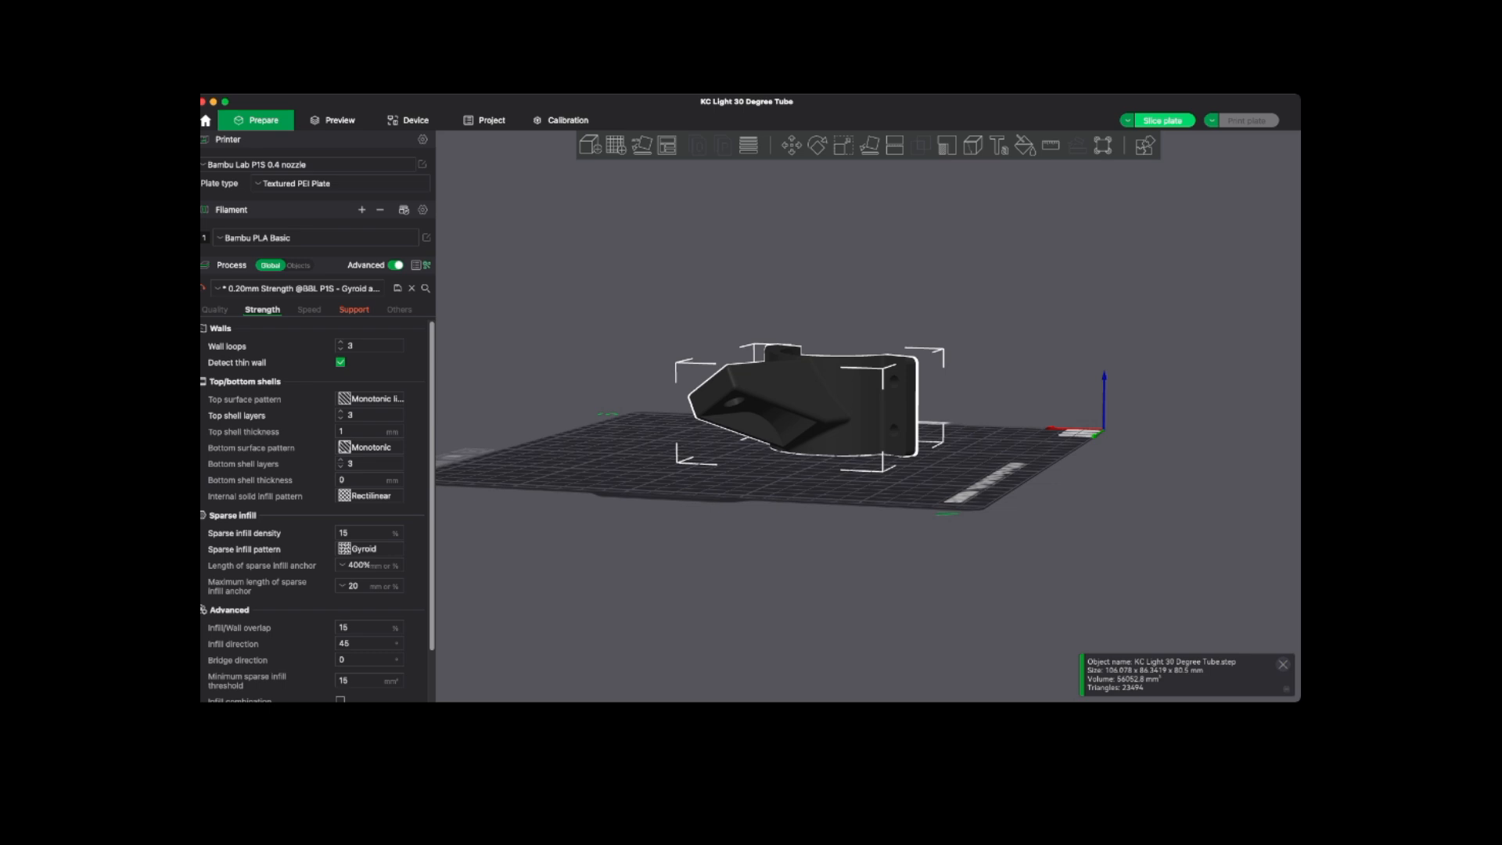
- Try the normal(auto) support type, set it back to tree(auto), and slice the plate
click(354, 310)
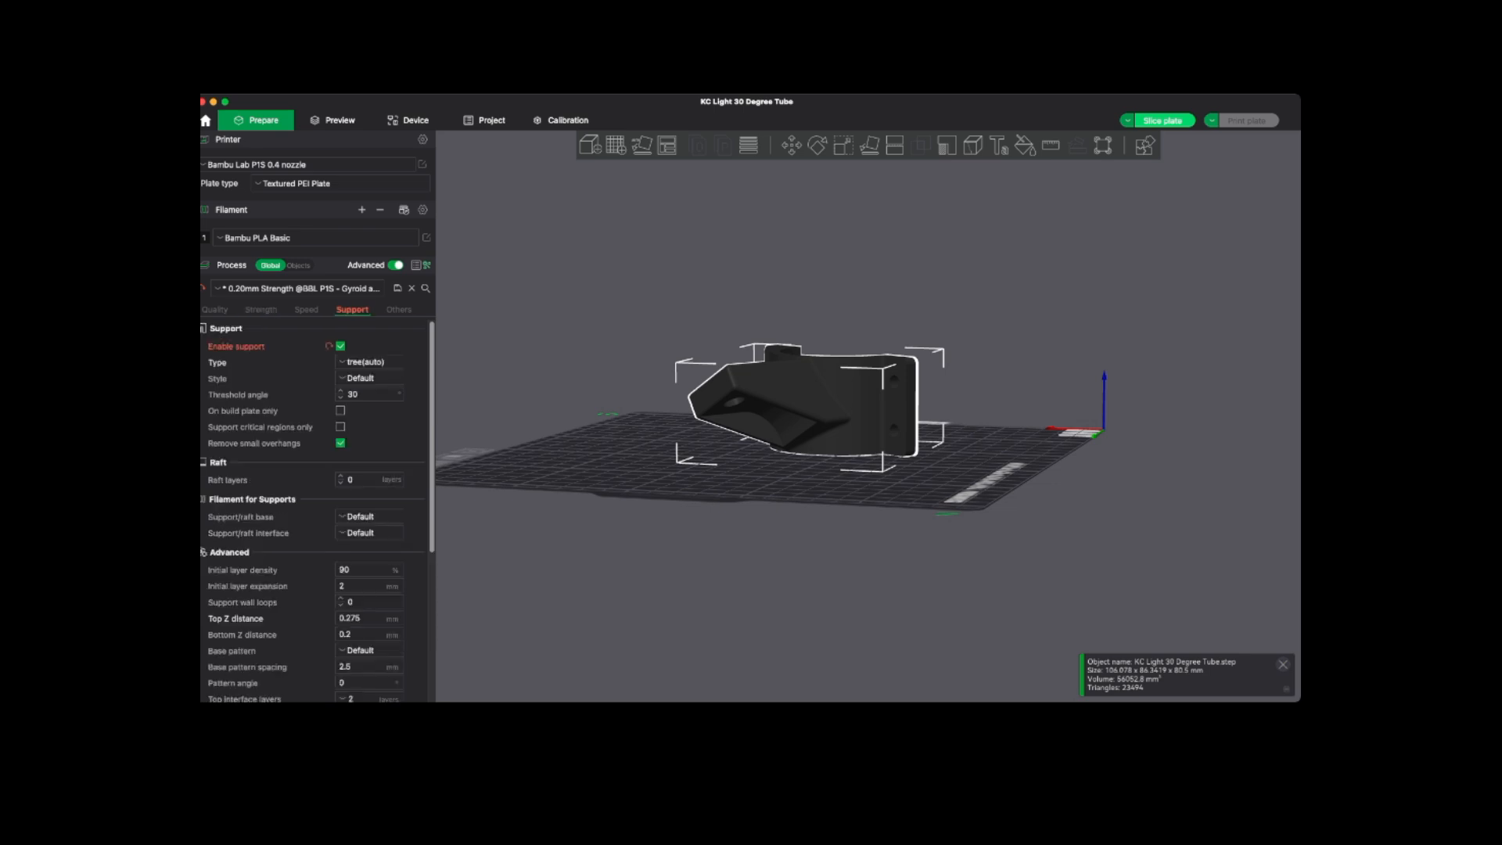
drag(594, 563, 594, 581)
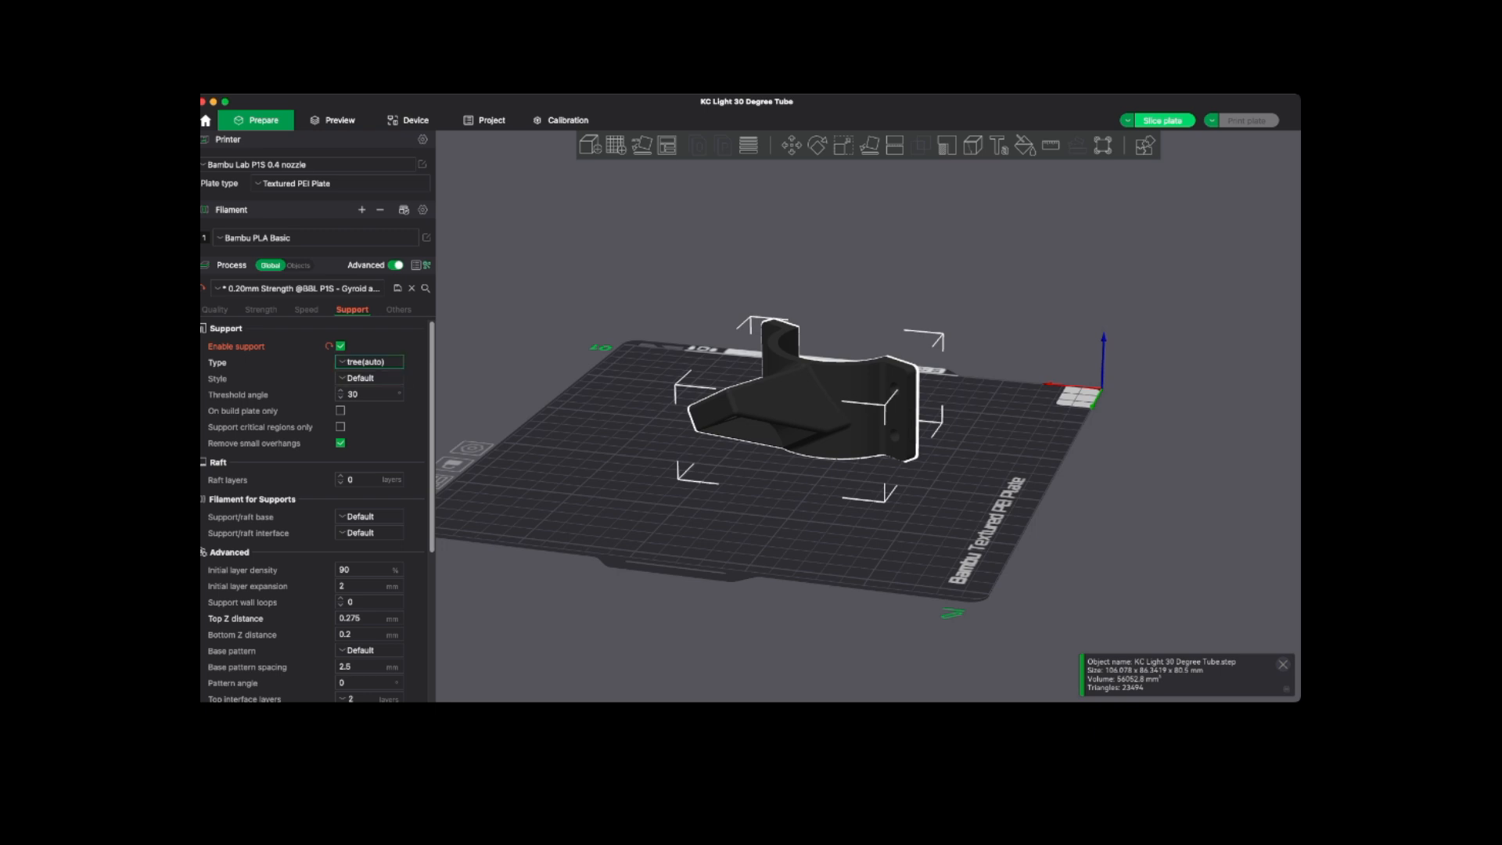
click(369, 379)
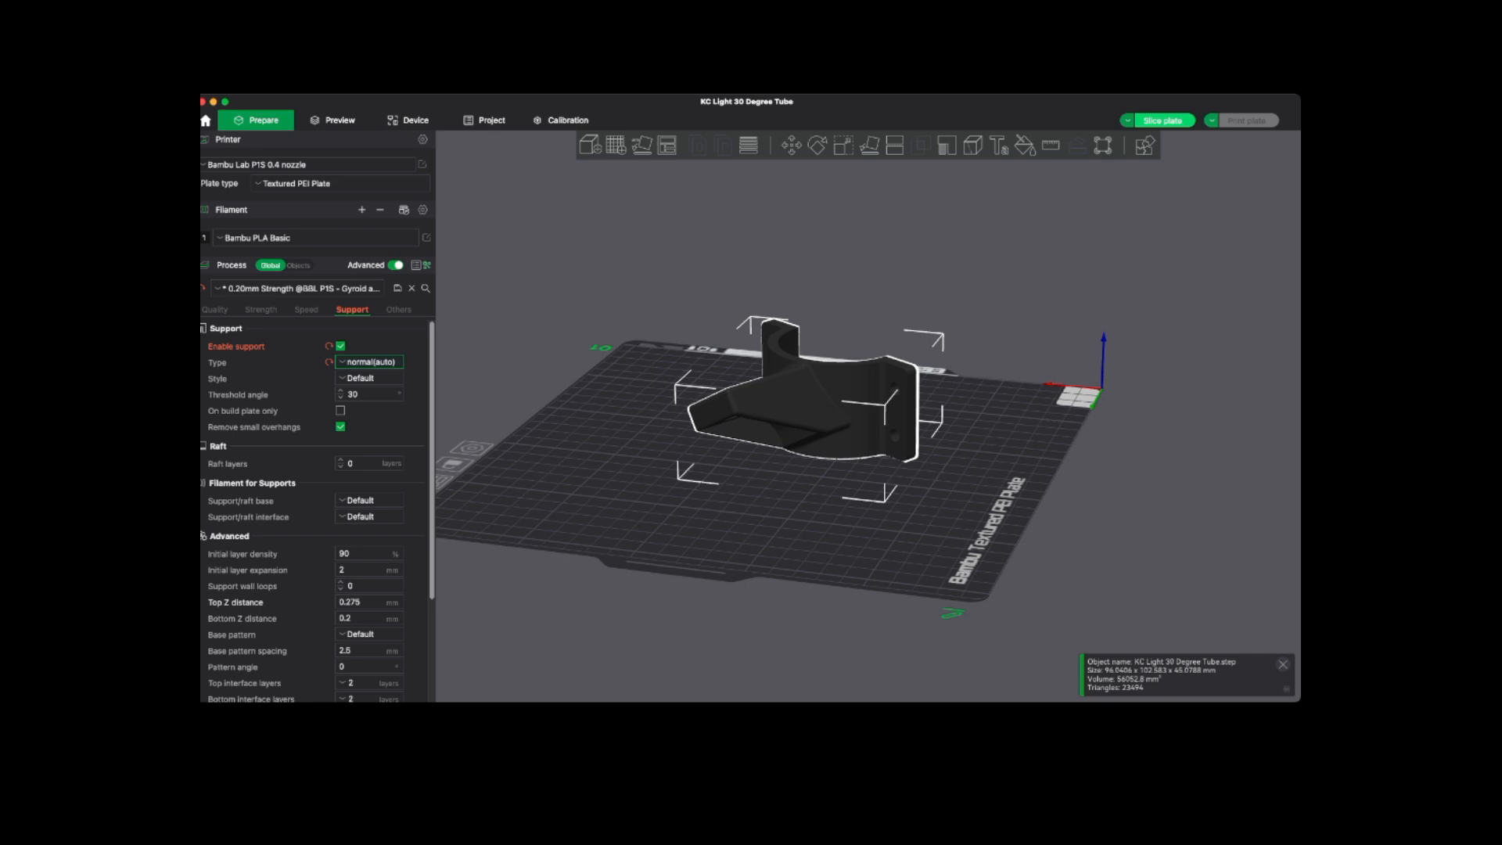
click(369, 394)
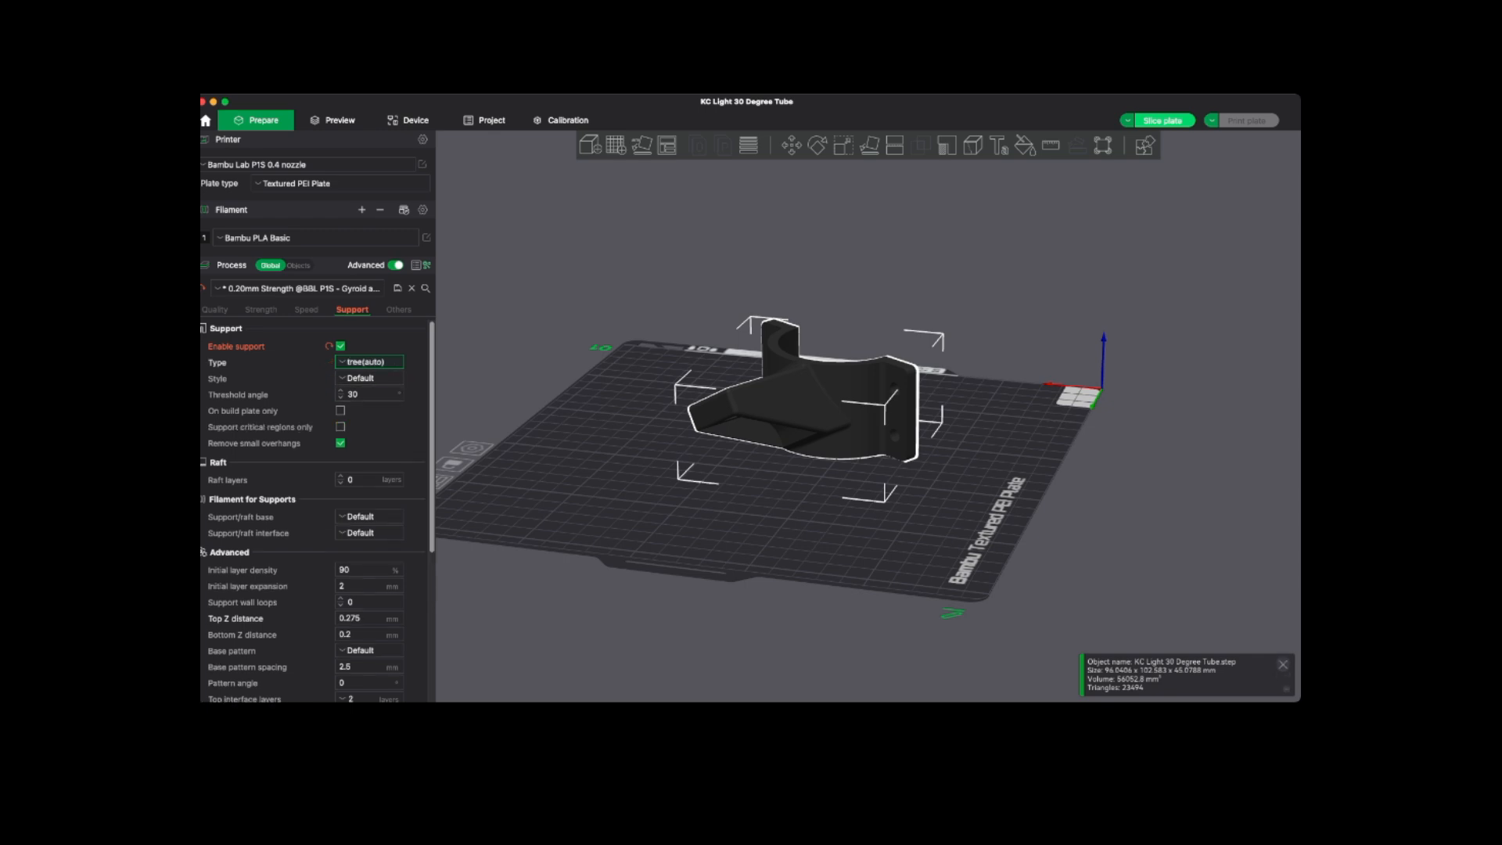
click(1163, 119)
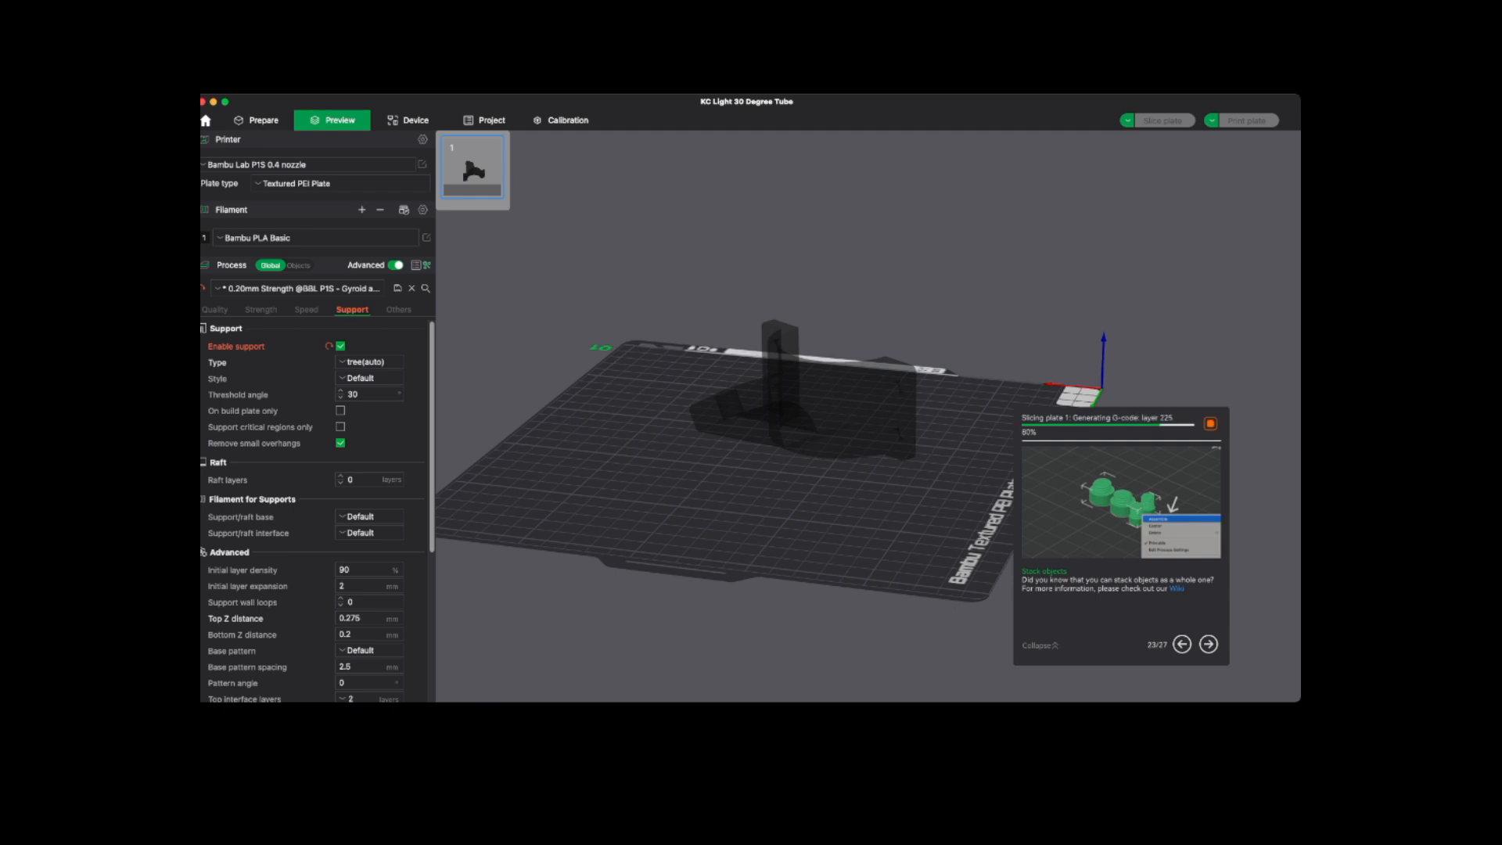
- Inspect the tree supports under the arm and at the flange bolt holes in the sliced preview
scroll(1235, 570, up, 3)
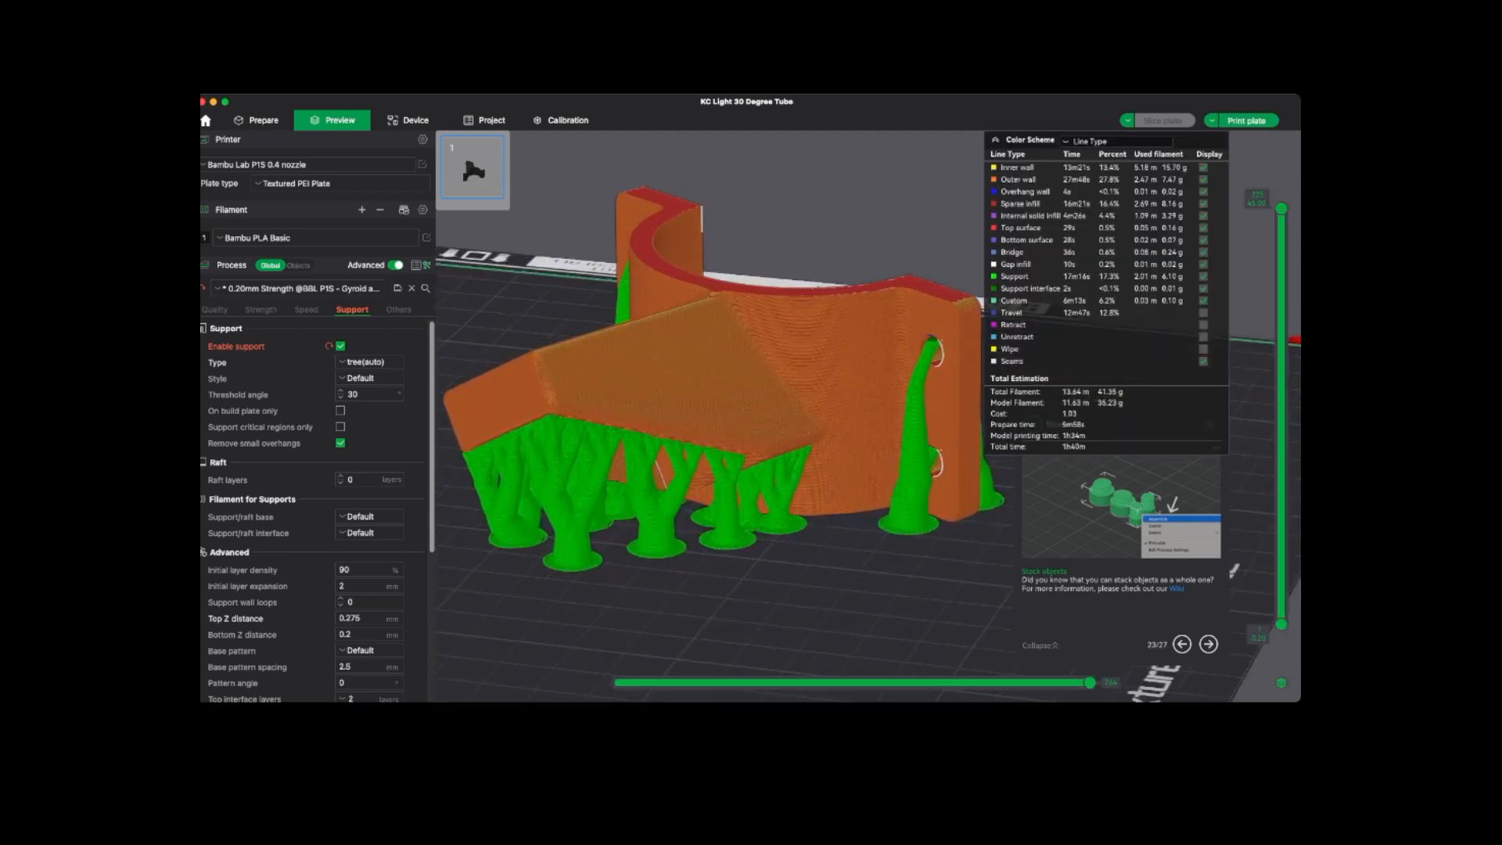
drag(1234, 570, 985, 581)
scroll(671, 389, up, 5)
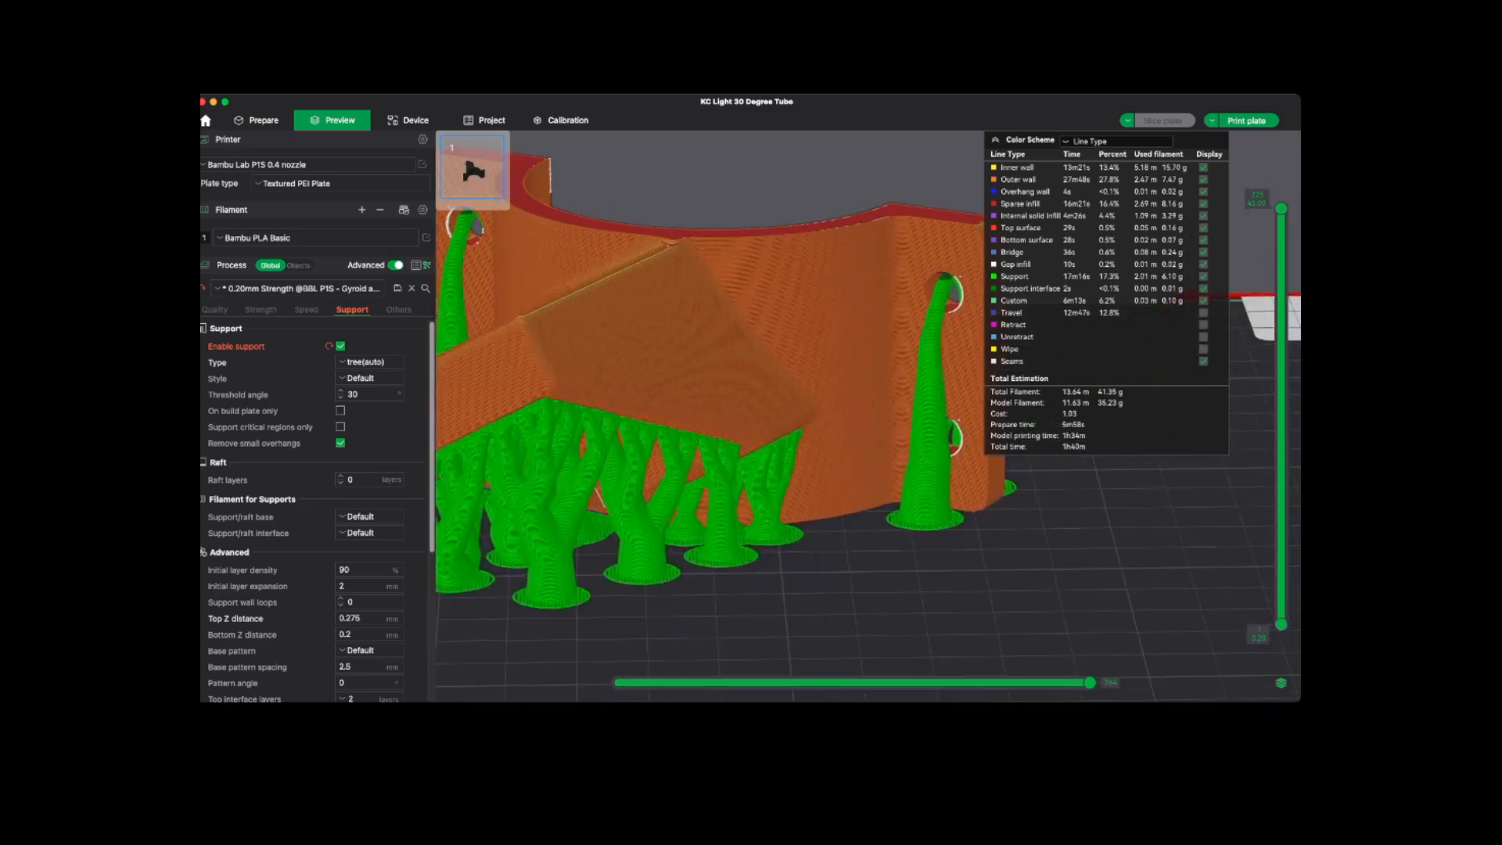
drag(782, 469, 909, 621)
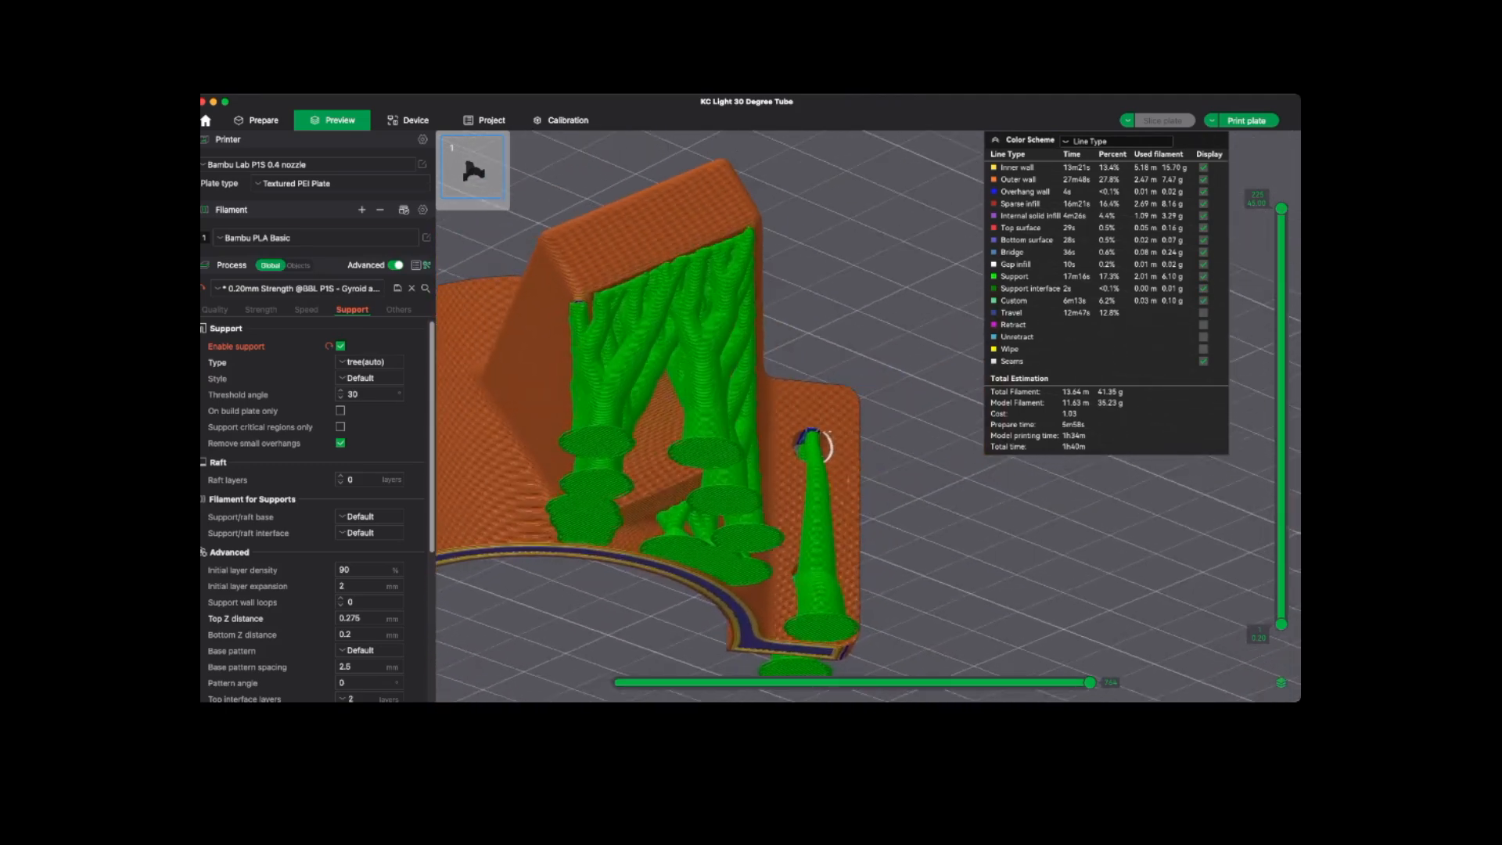
drag(818, 444, 735, 415)
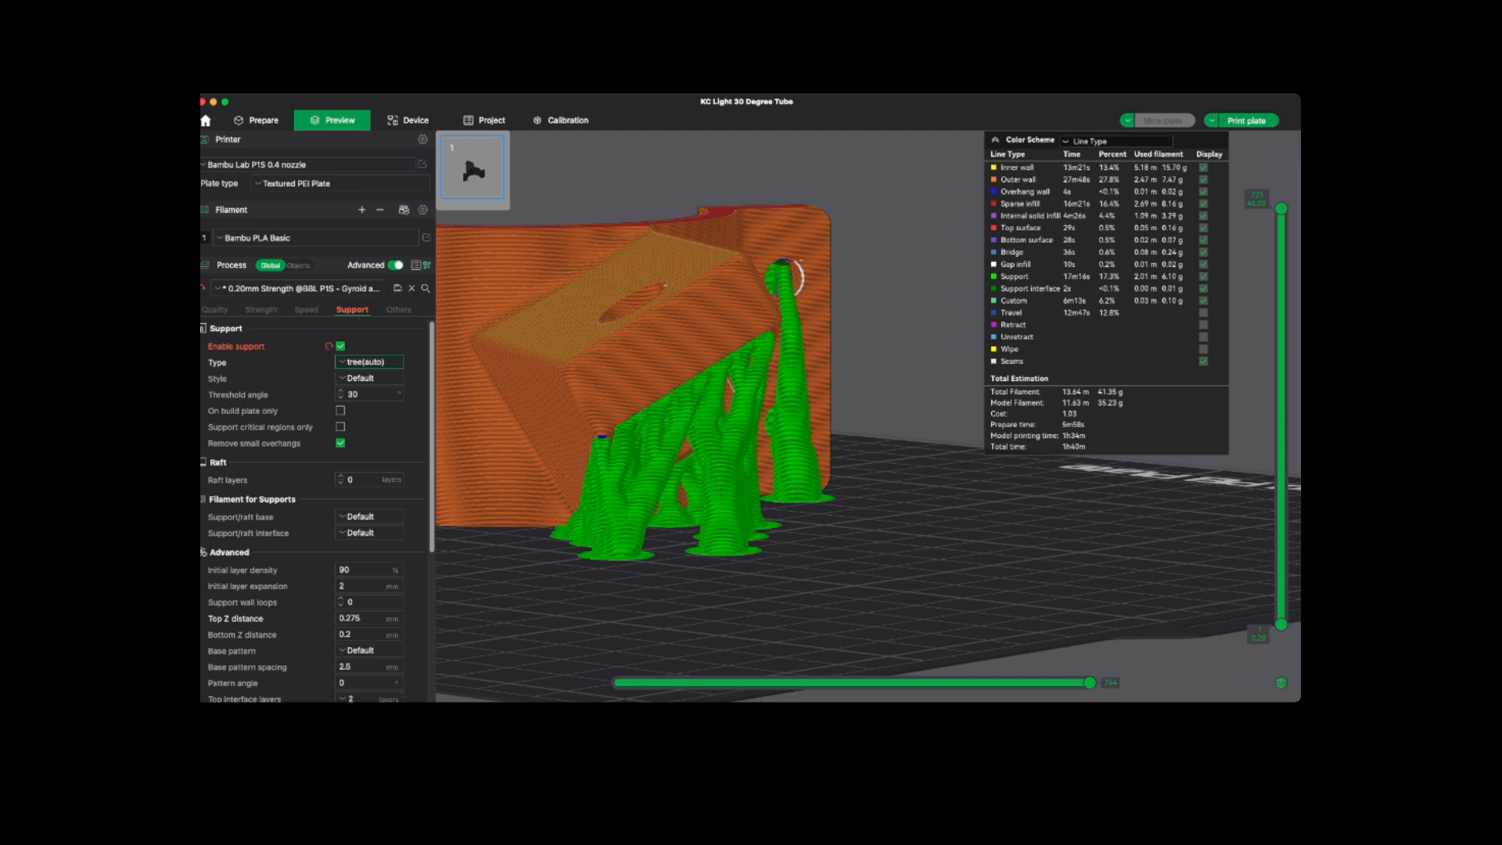
- Change the support type to normal(auto), reslice the plate, and inspect the supports beneath the arm
click(369, 378)
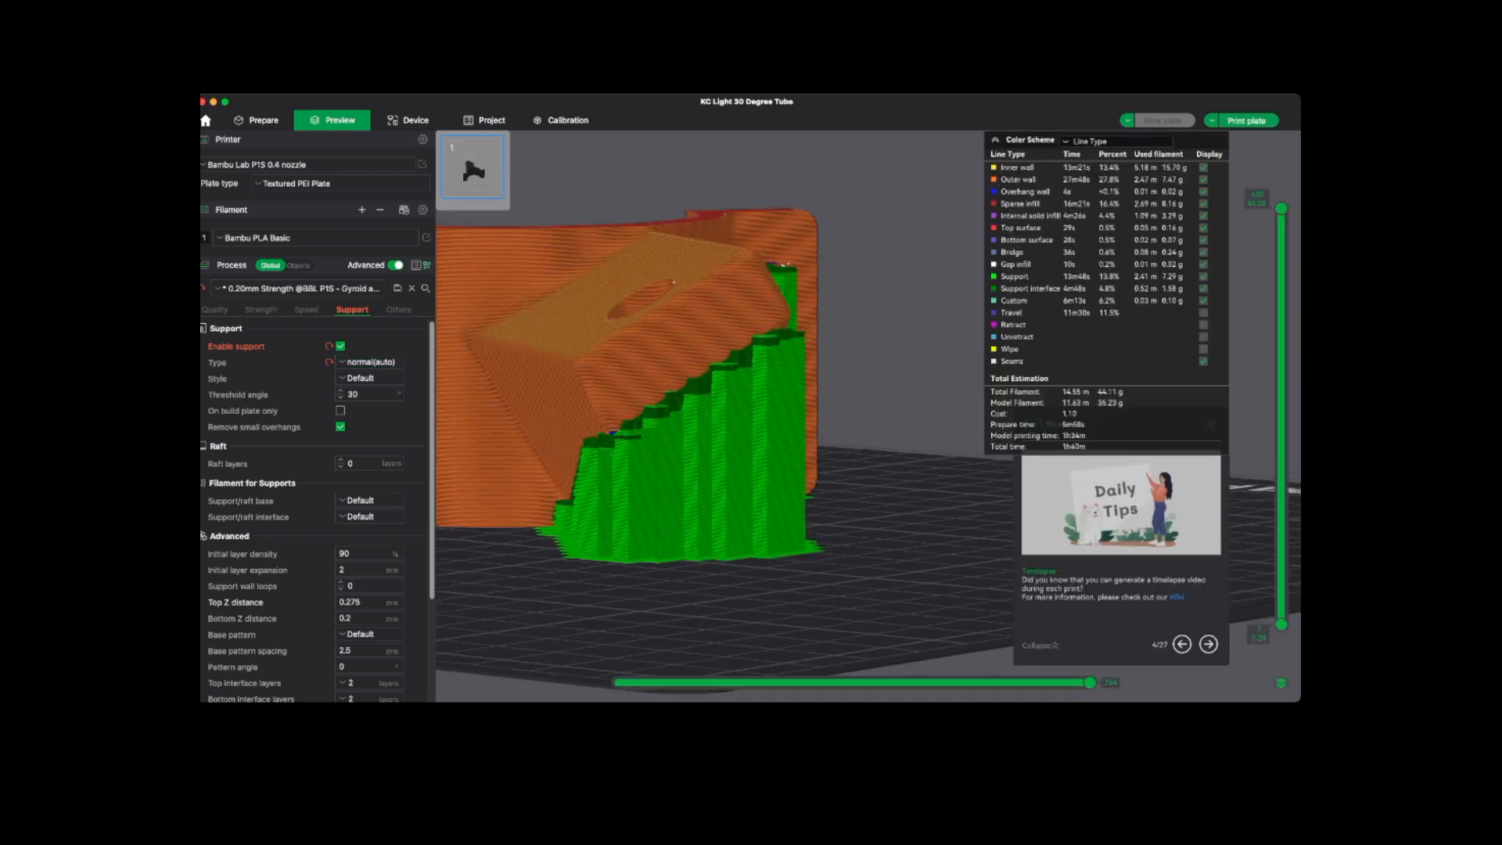
drag(829, 469, 864, 438)
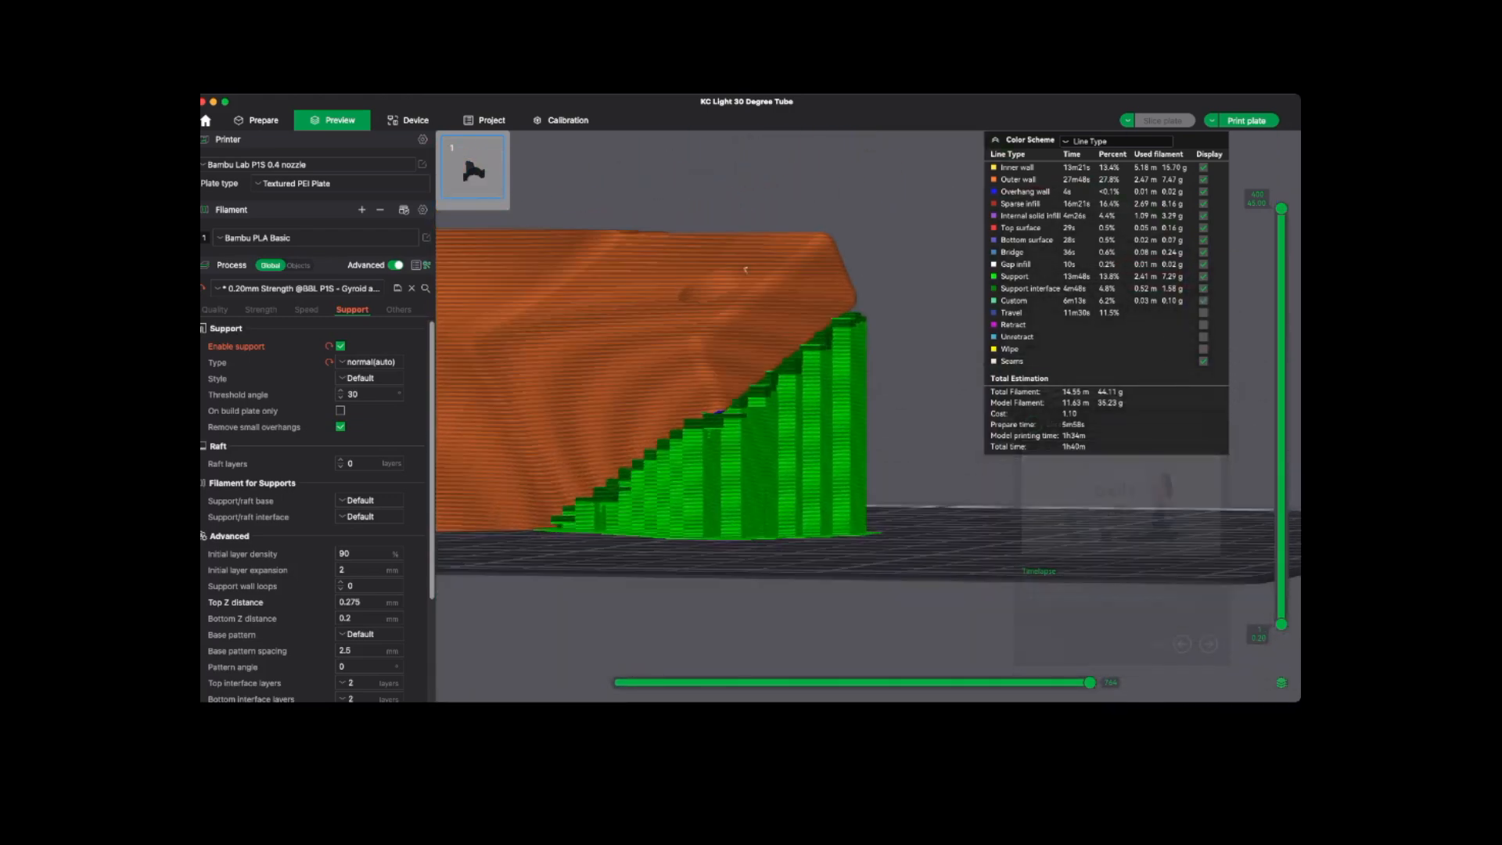
drag(745, 269, 1244, 380)
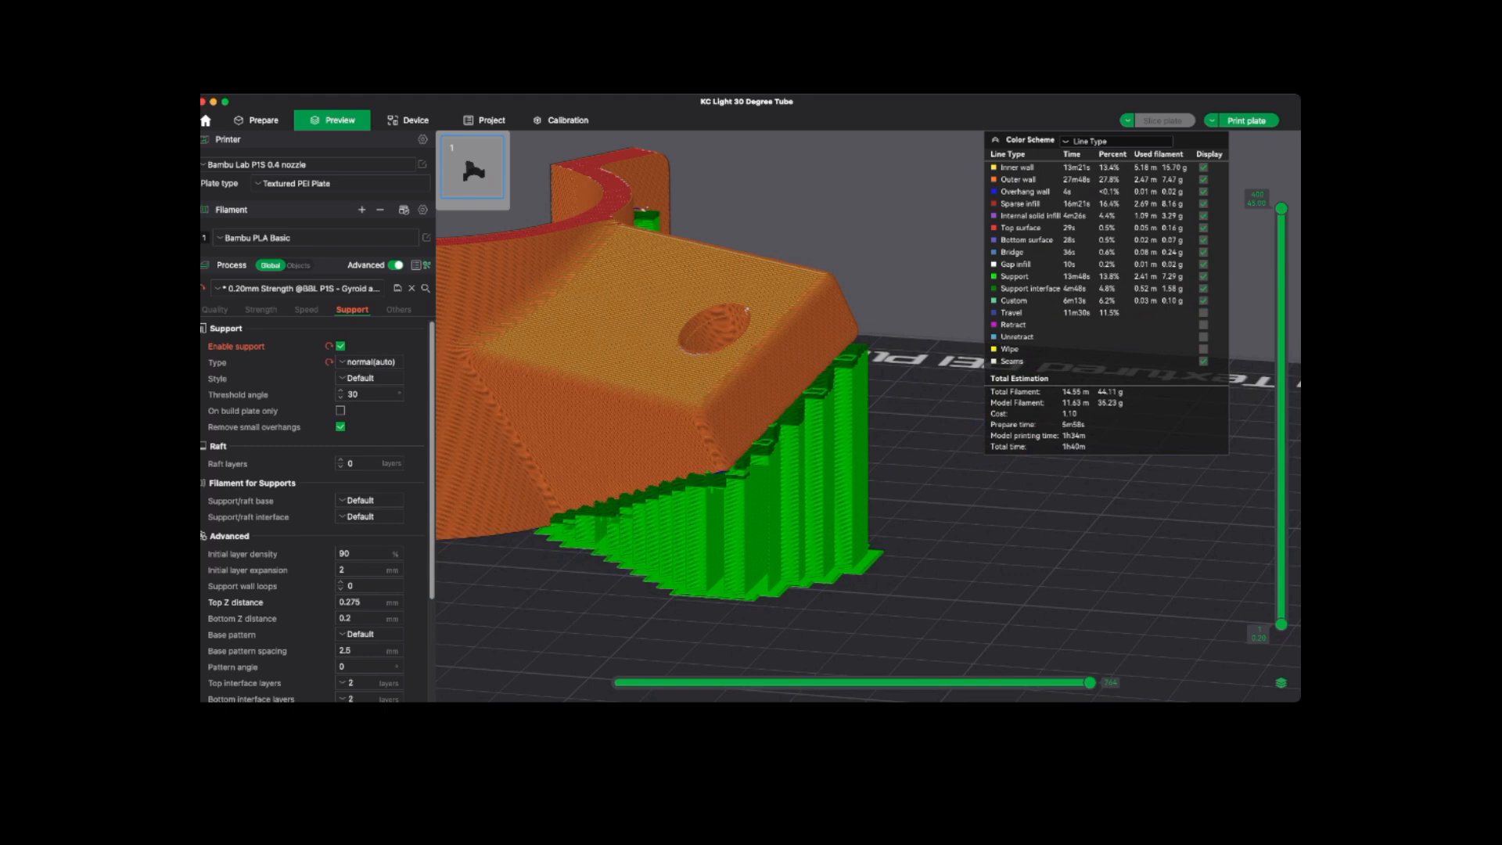